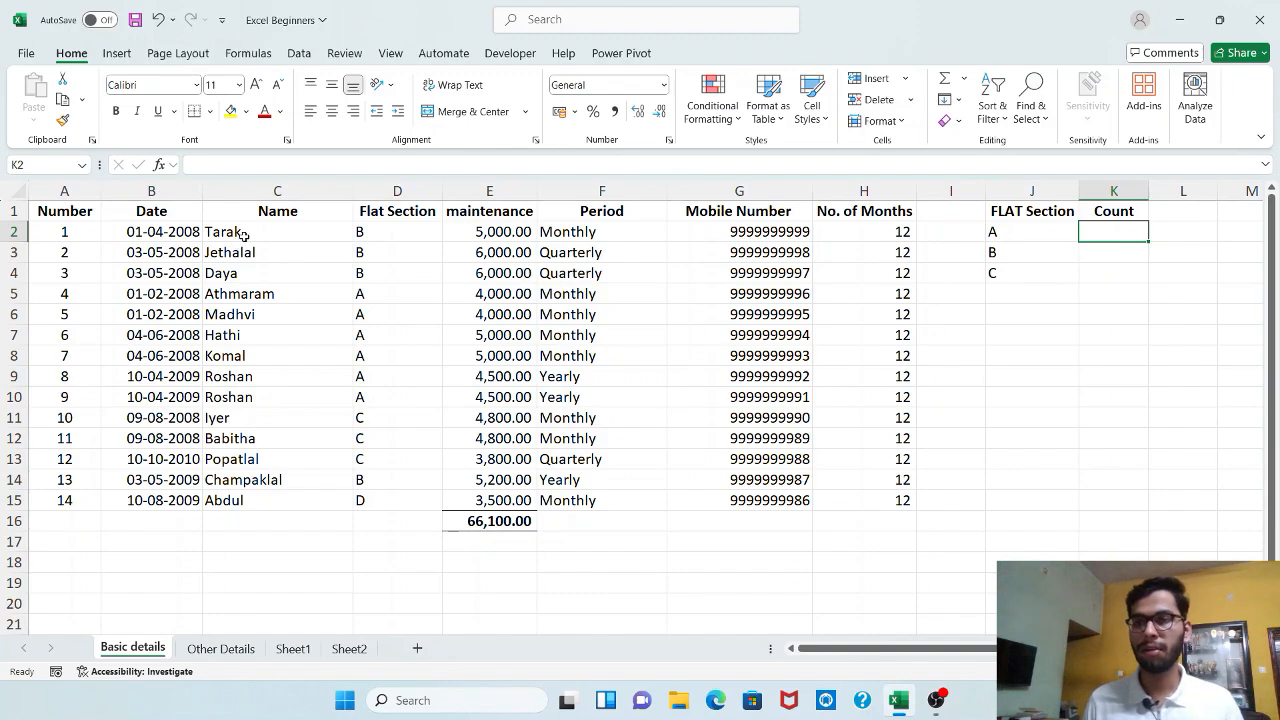
# Add section D to the FLAT Section list in J5, directly below C
pyautogui.click(309, 233)
pyautogui.moveTo(309, 233); pyautogui.dragTo(380, 233)
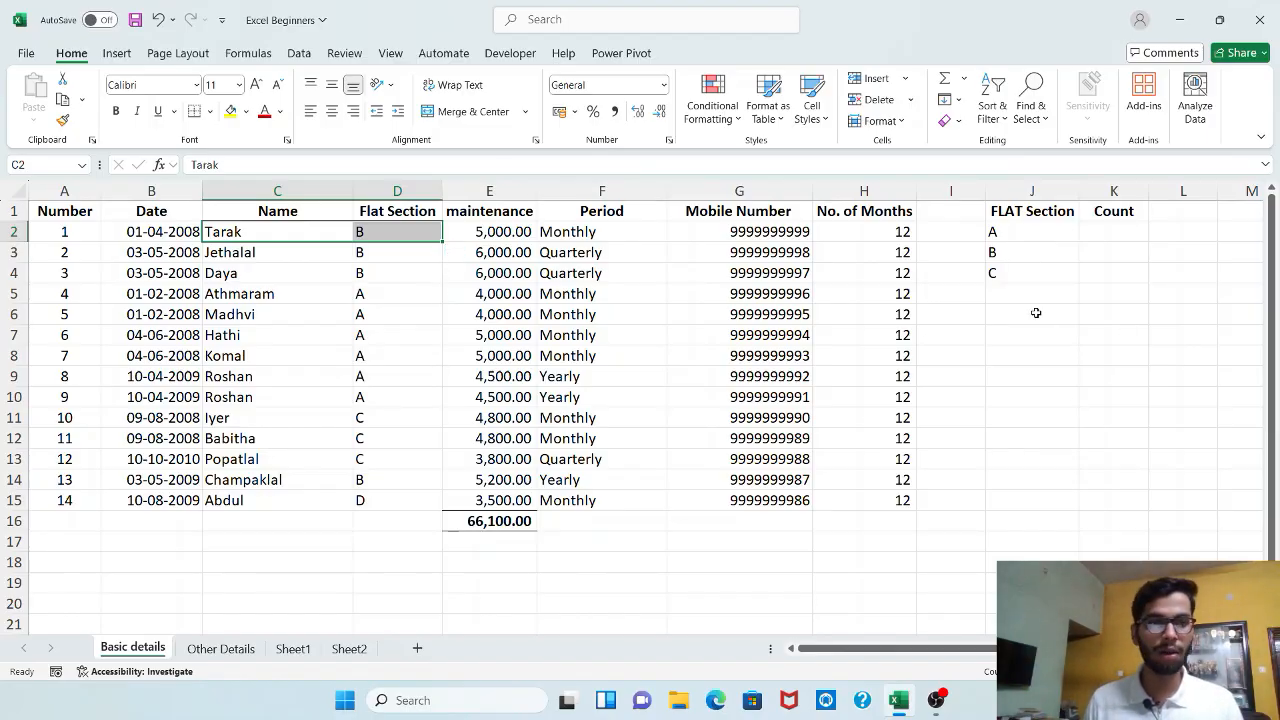
pyautogui.click(1005, 293)
pyautogui.write('D')
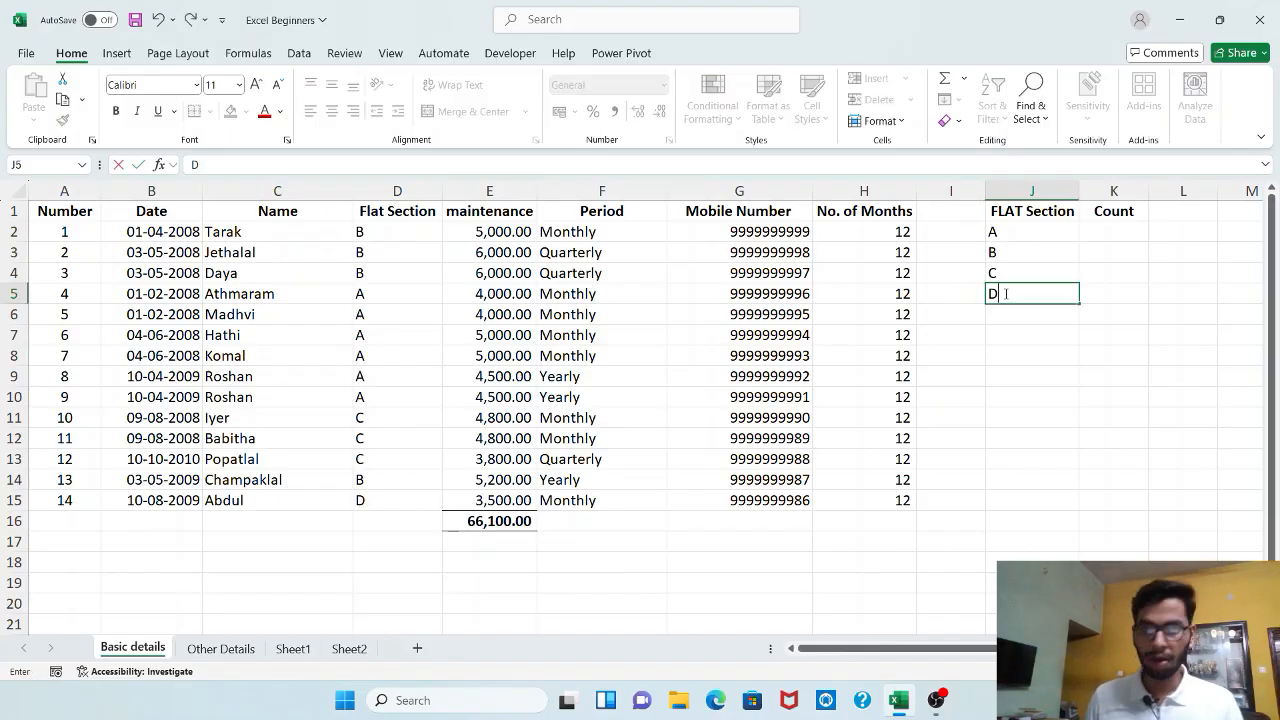
pyautogui.click(1105, 230)
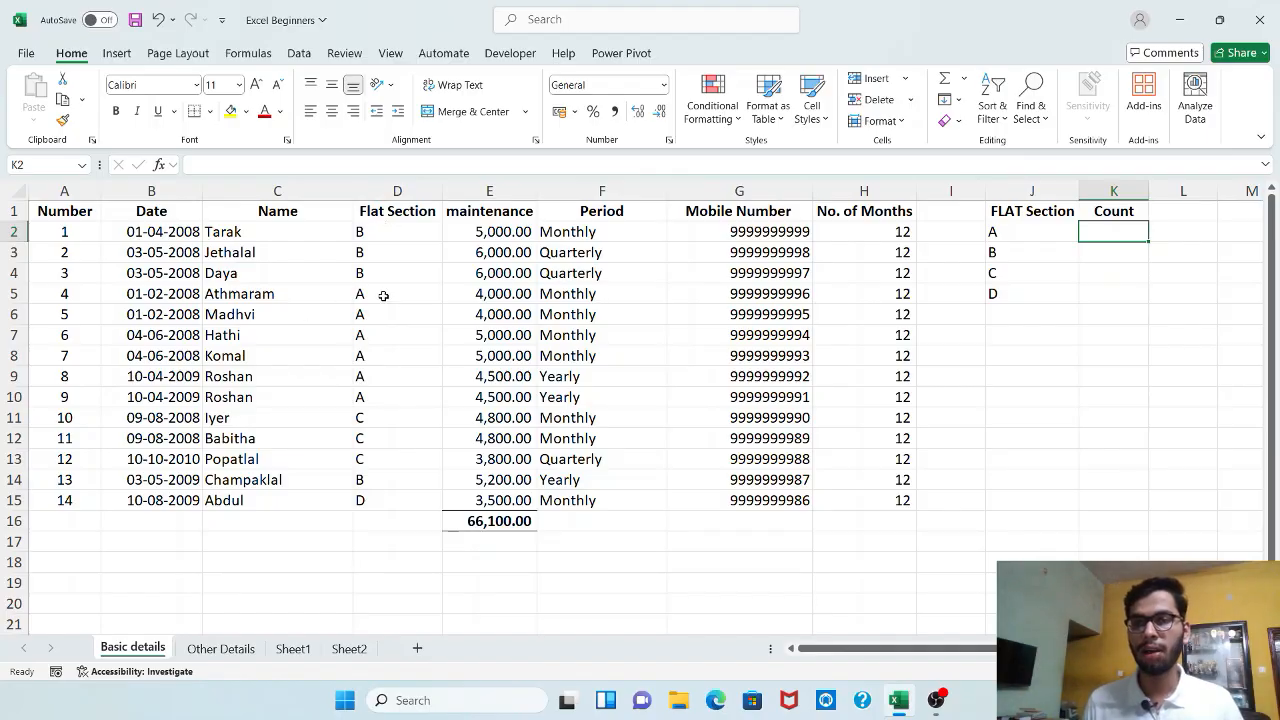
# Enter the label COUNTIF in cell B18 below the table
pyautogui.moveTo(384, 295); pyautogui.dragTo(378, 398)
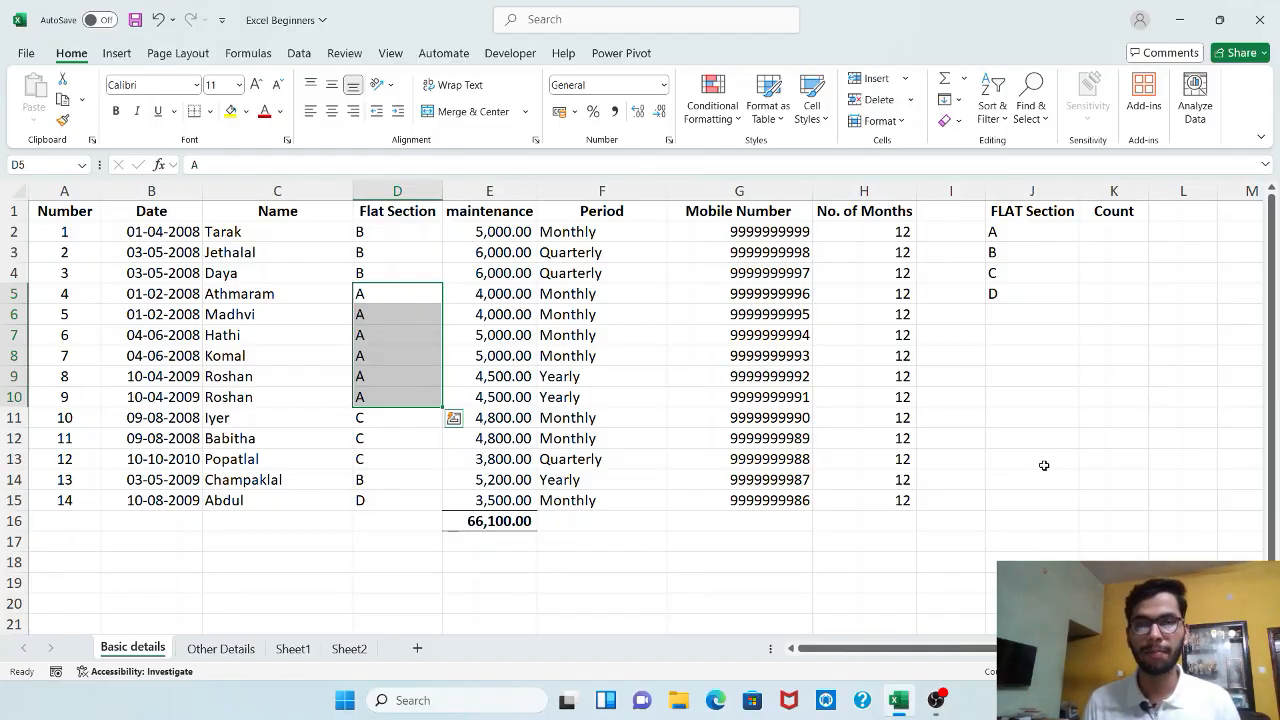
pyautogui.click(1114, 270)
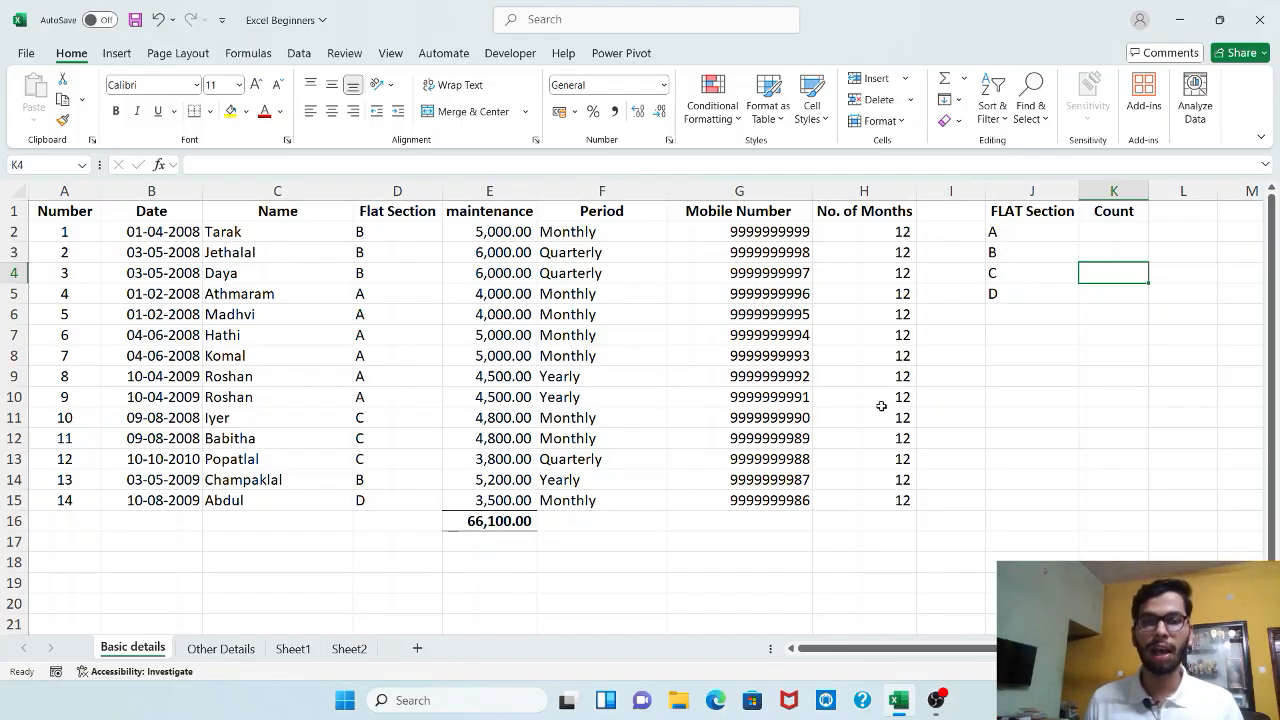
pyautogui.click(172, 558)
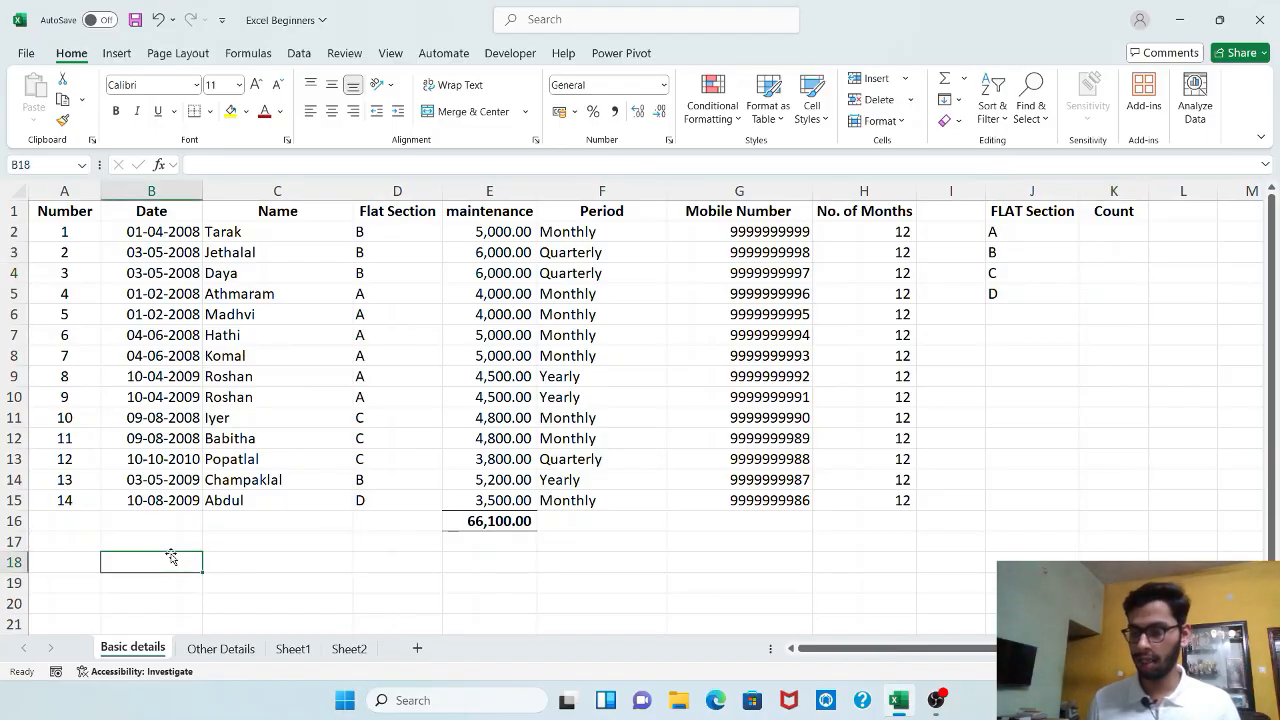
pyautogui.write('COUNTIF')
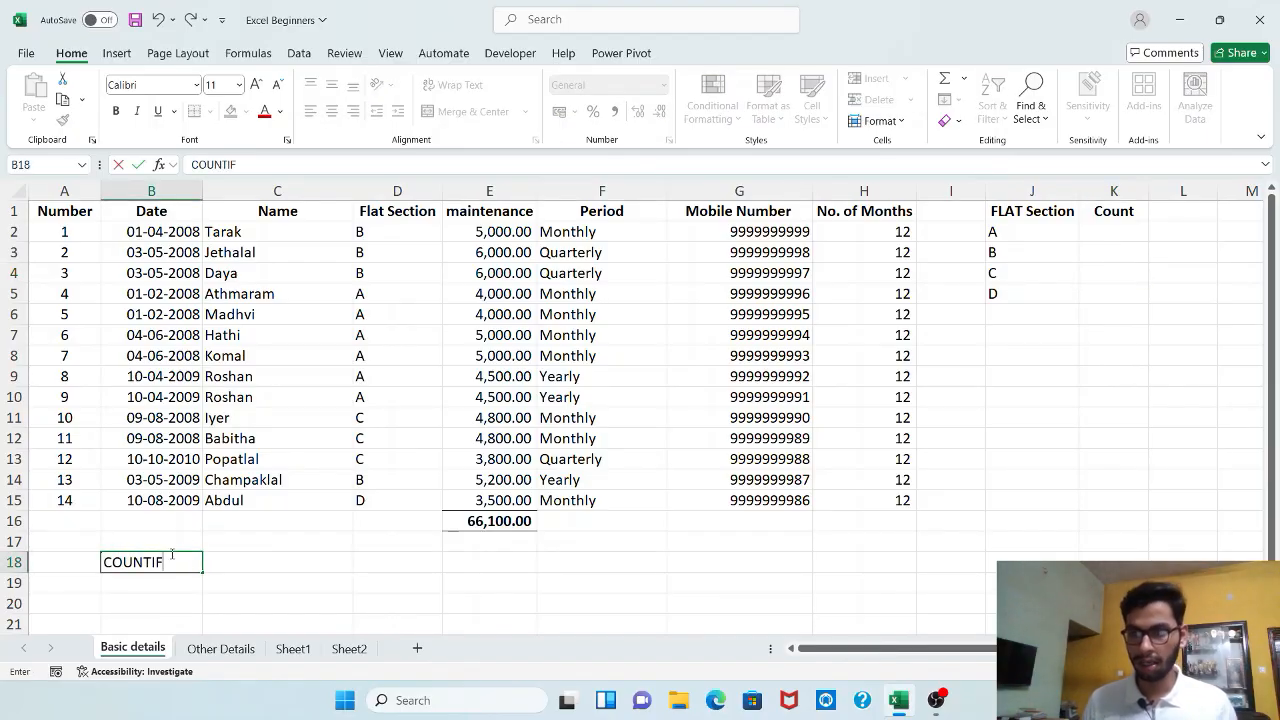
pyautogui.press('Return')
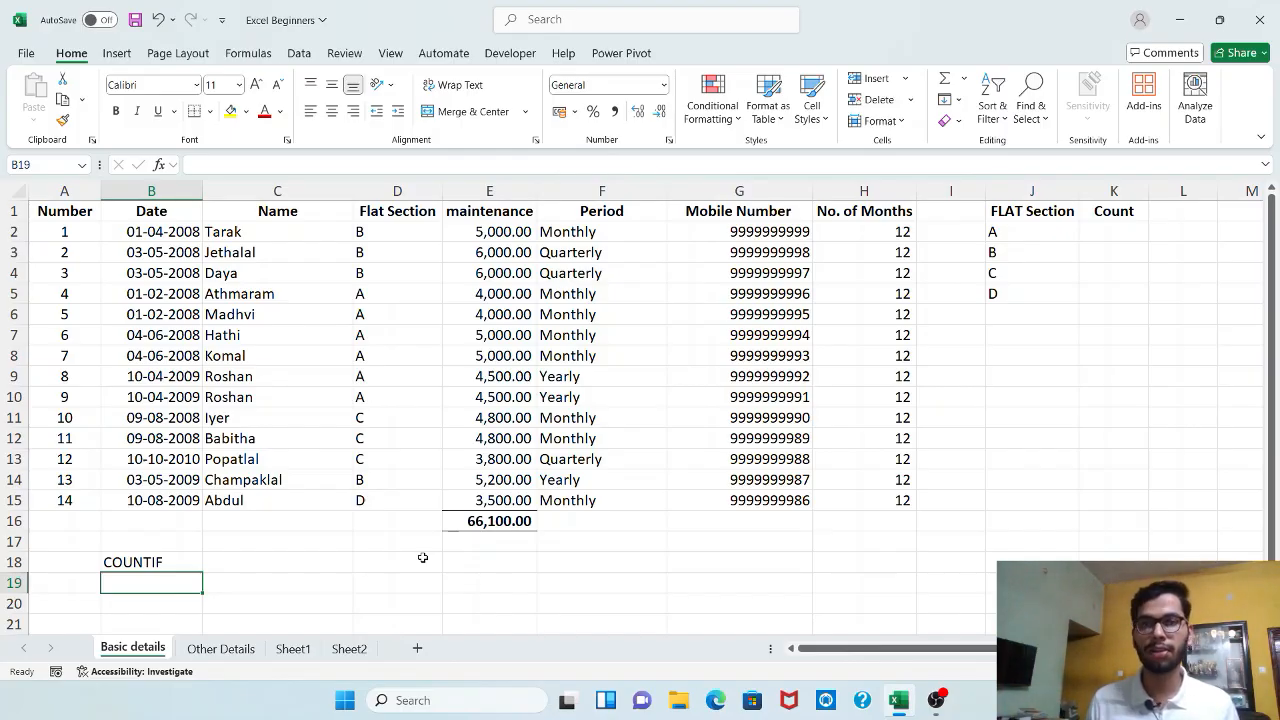
# Enter =COUNTIF(D2:D15,J2) in K2 to count the entries for flat section A
pyautogui.click(1102, 233)
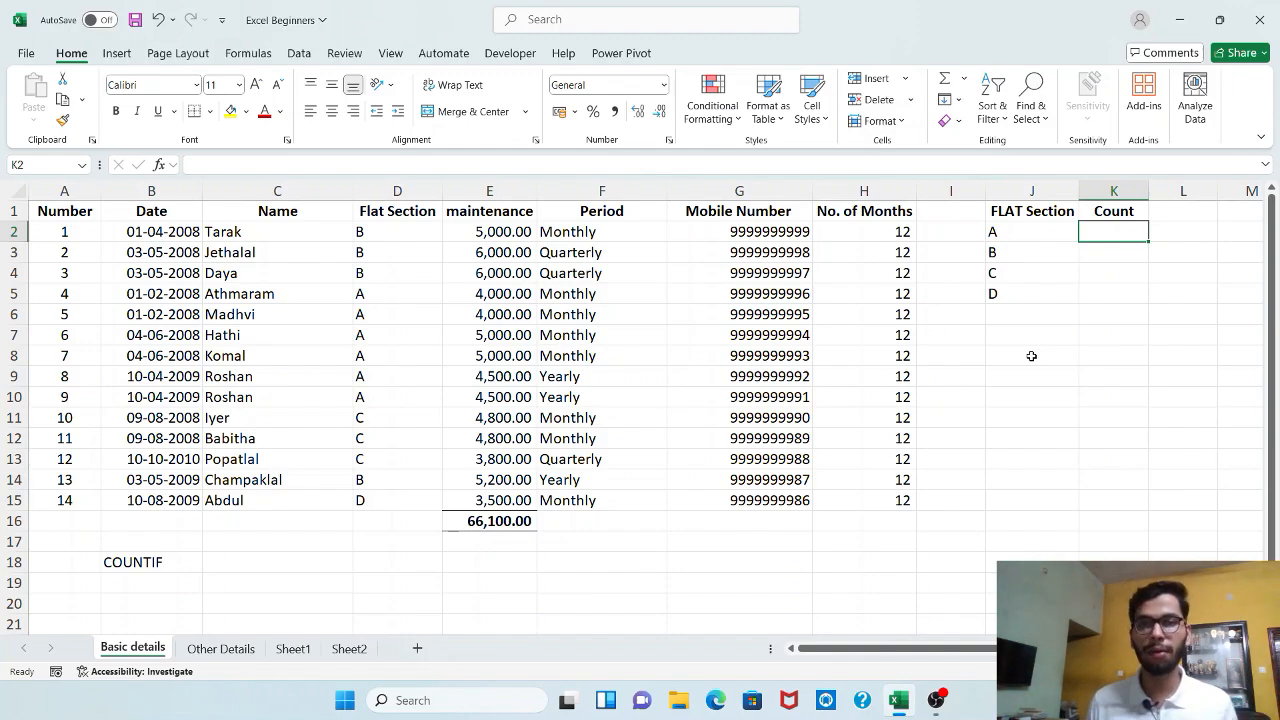
pyautogui.write('=')
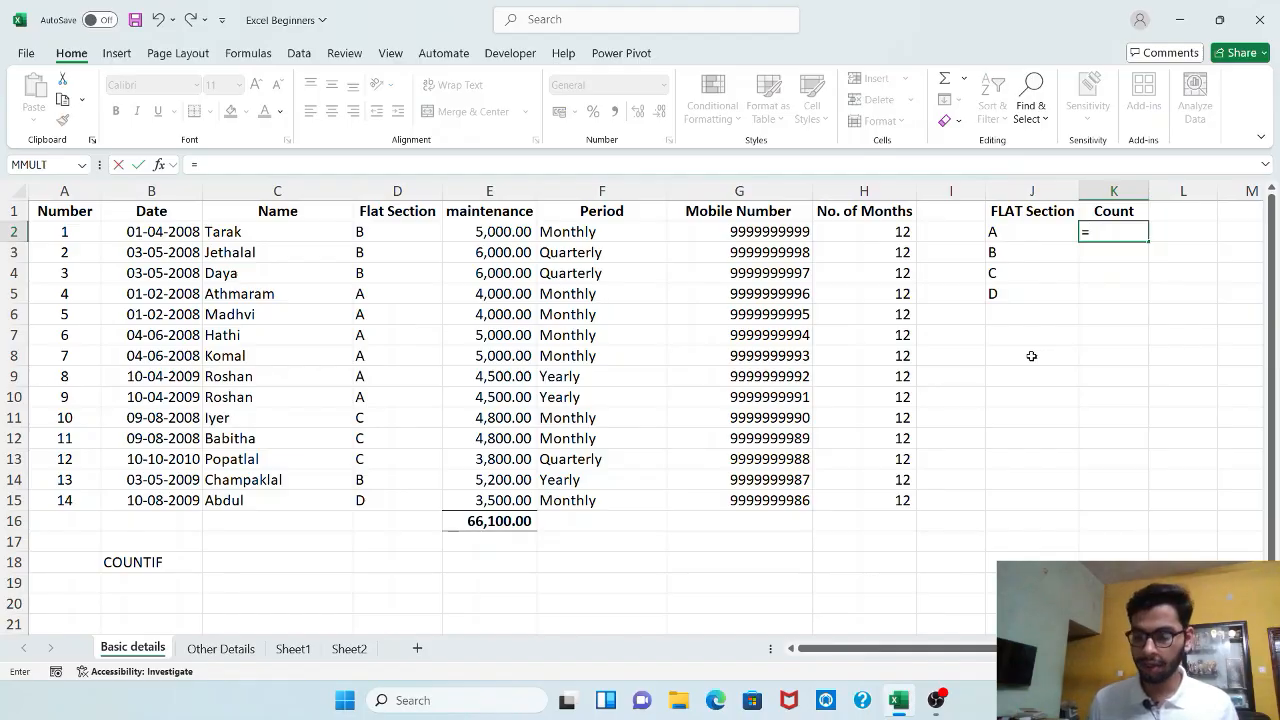
pyautogui.write('countif')
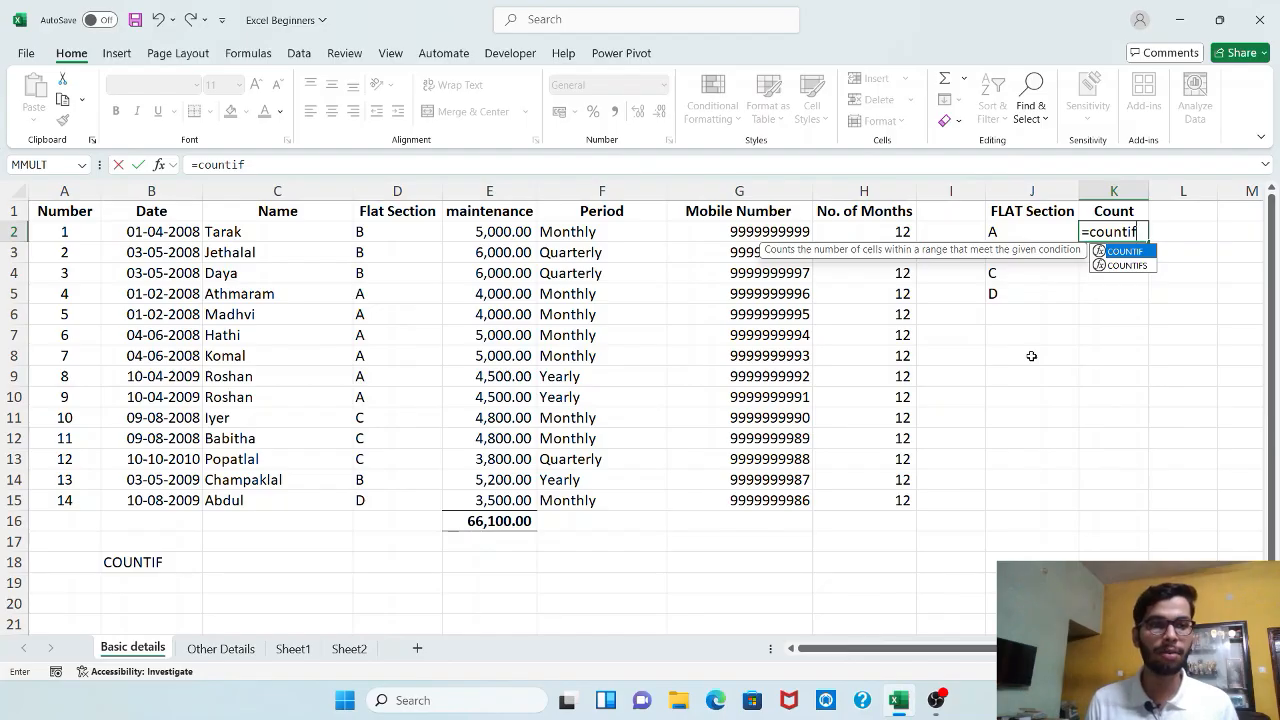
pyautogui.press('Tab')
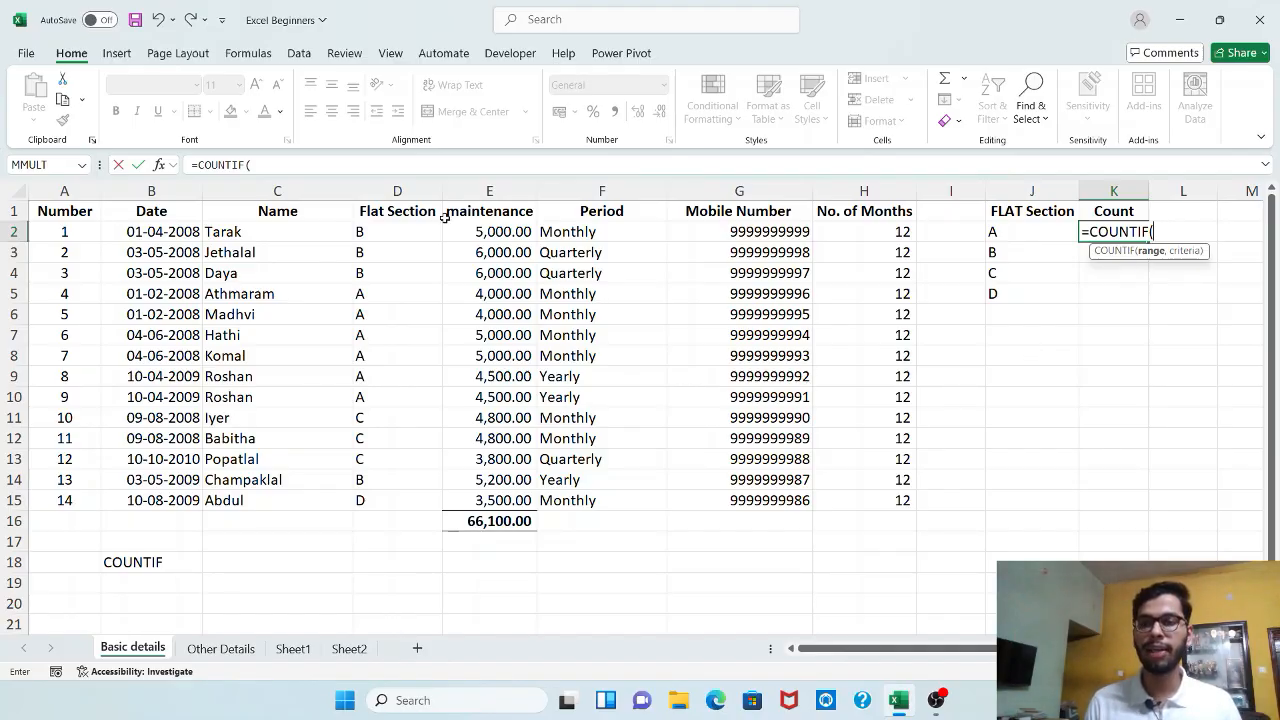
pyautogui.moveTo(414, 228); pyautogui.dragTo(396, 500)
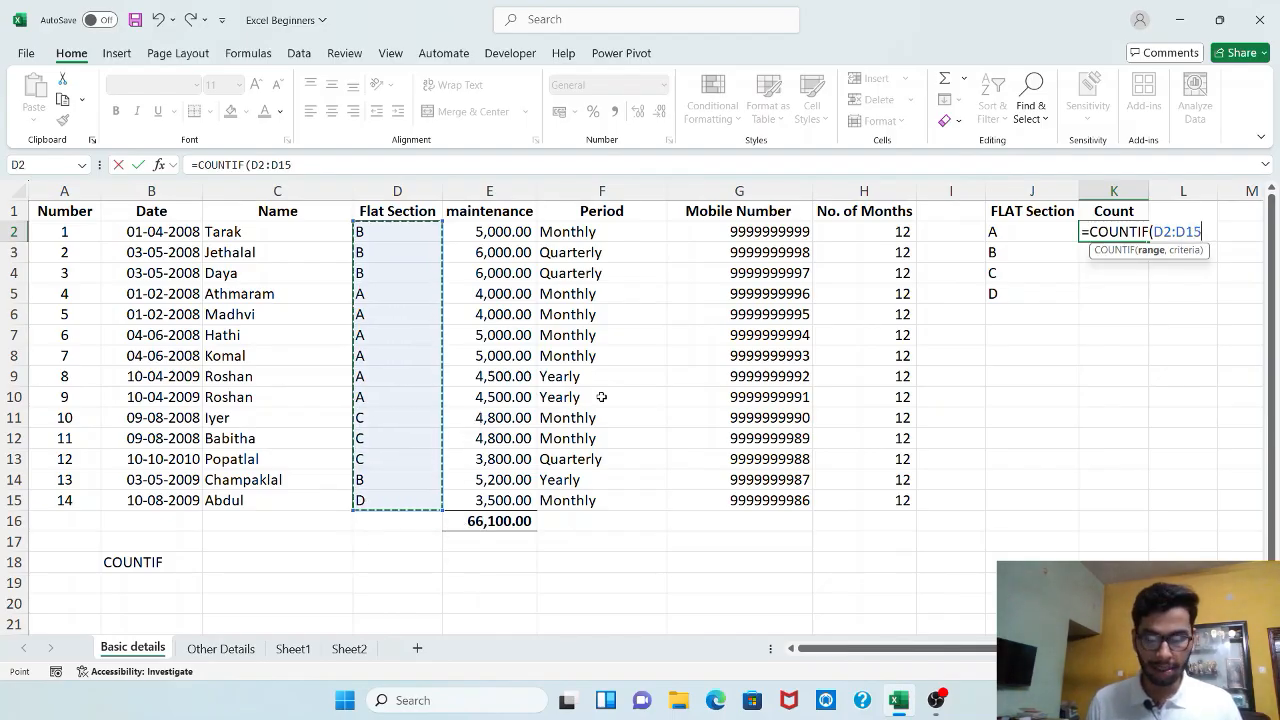
pyautogui.write(',')
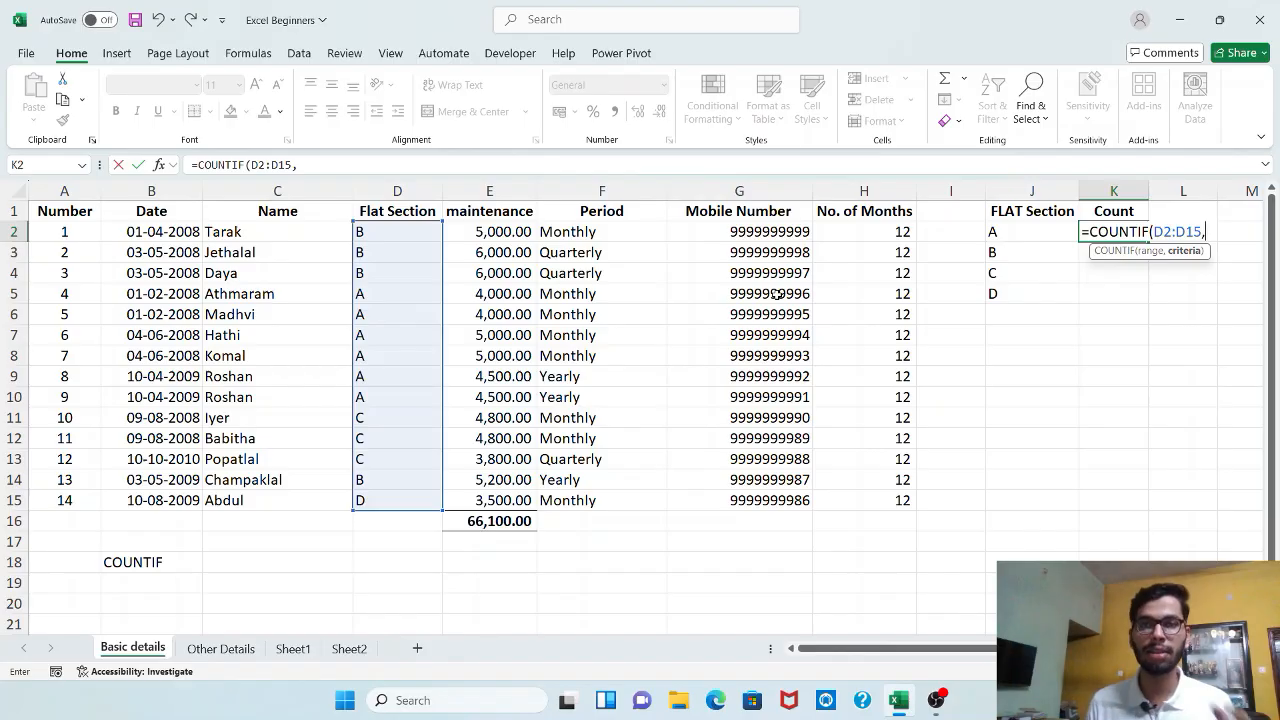
pyautogui.click(1047, 233)
pyautogui.write(')')
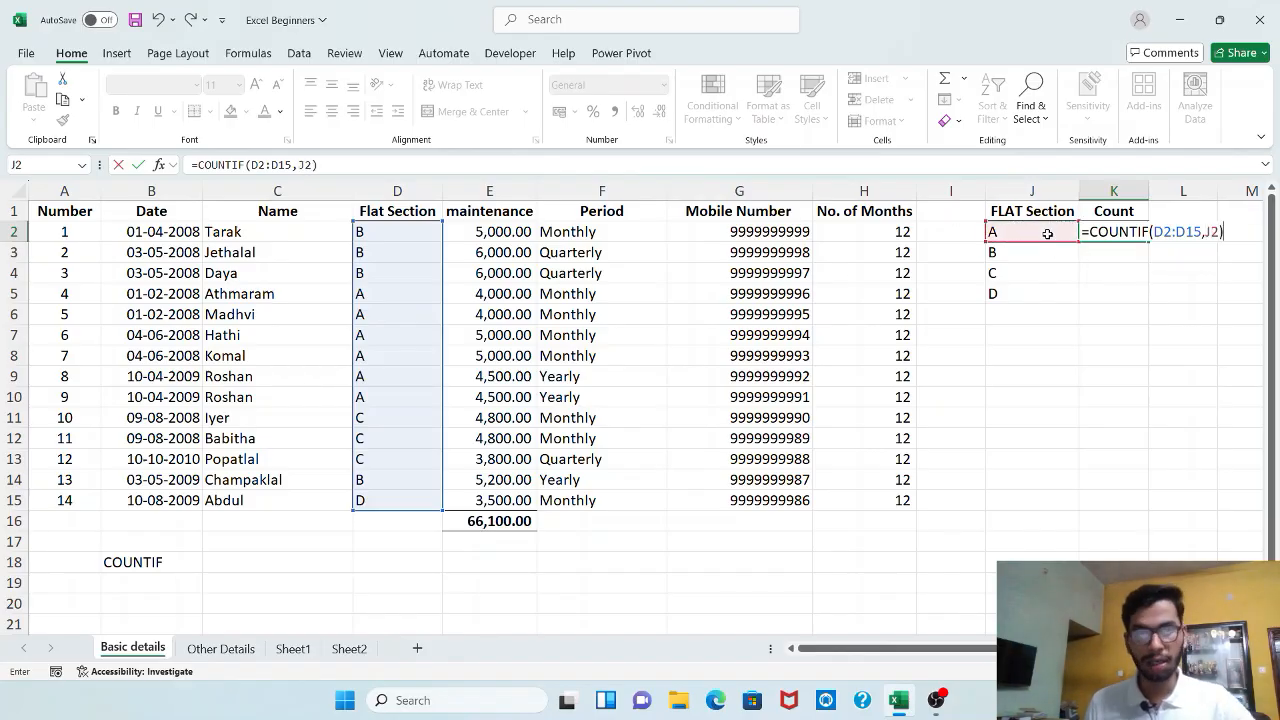
pyautogui.press('Return')
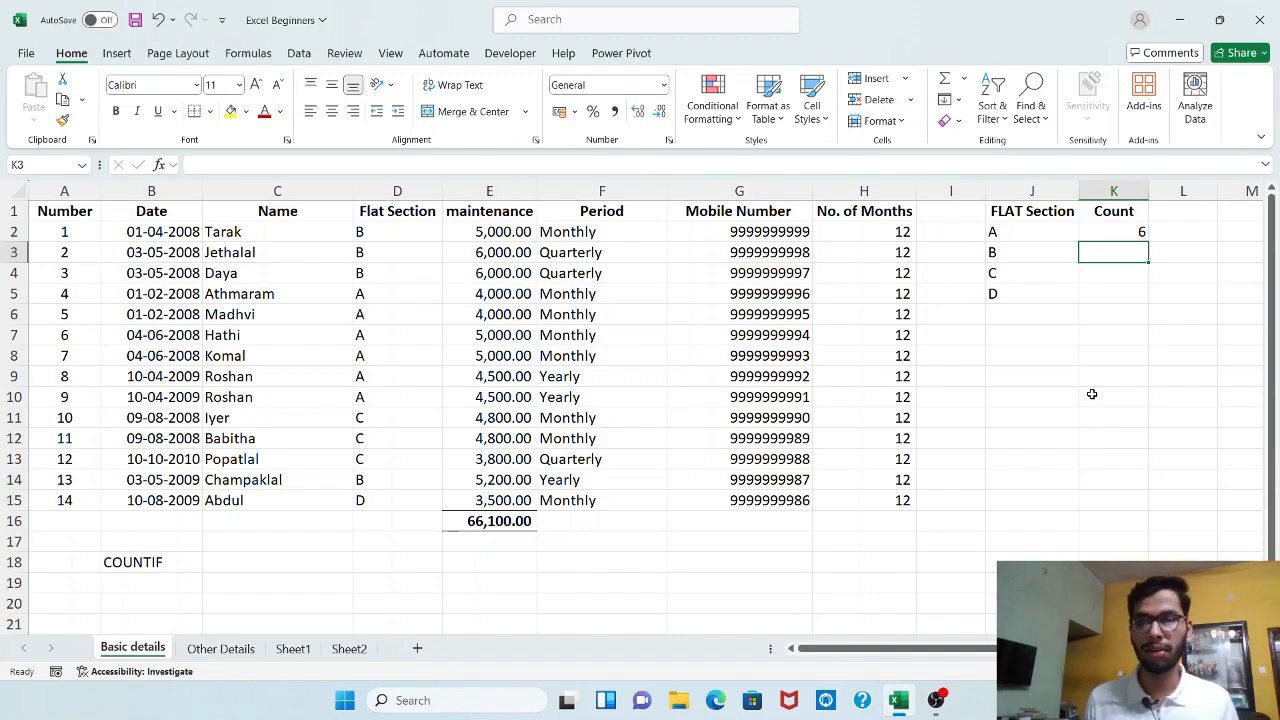
# Fill the count formula from K2 down to K5 and check the formula for section B
pyautogui.press('Up')
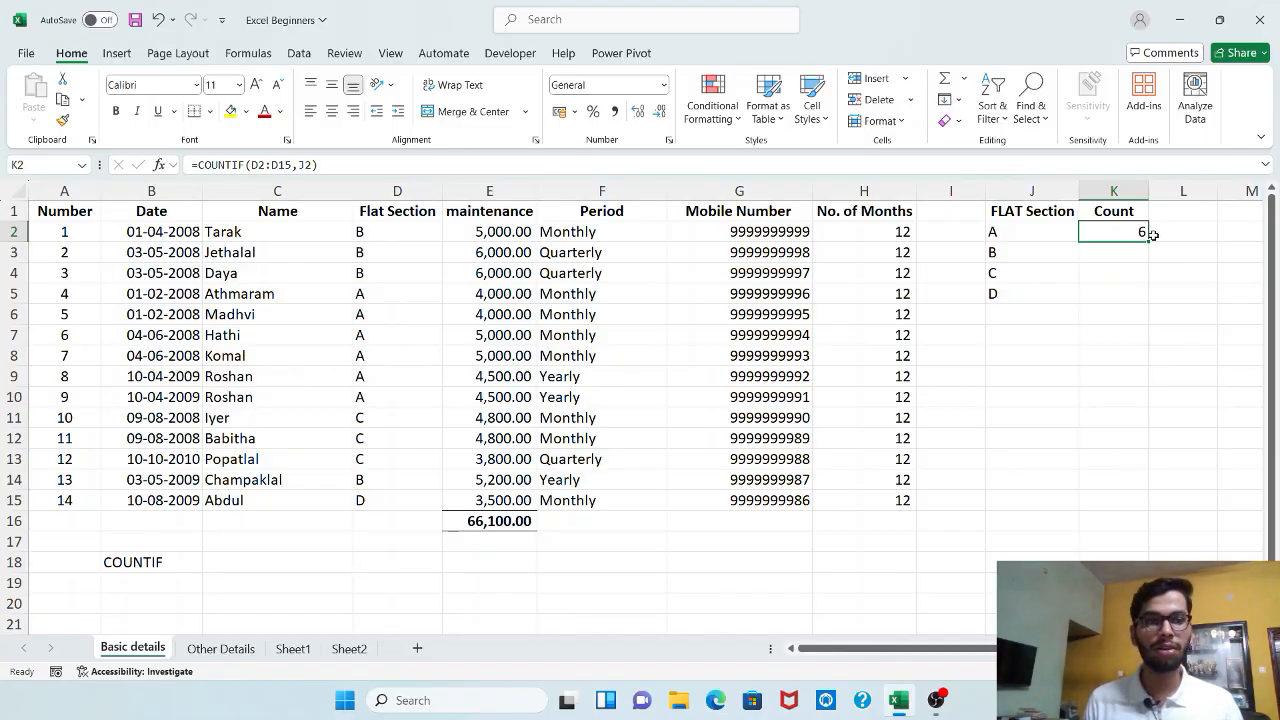
pyautogui.moveTo(1150, 242); pyautogui.dragTo(1137, 307)
pyautogui.click(1137, 307)
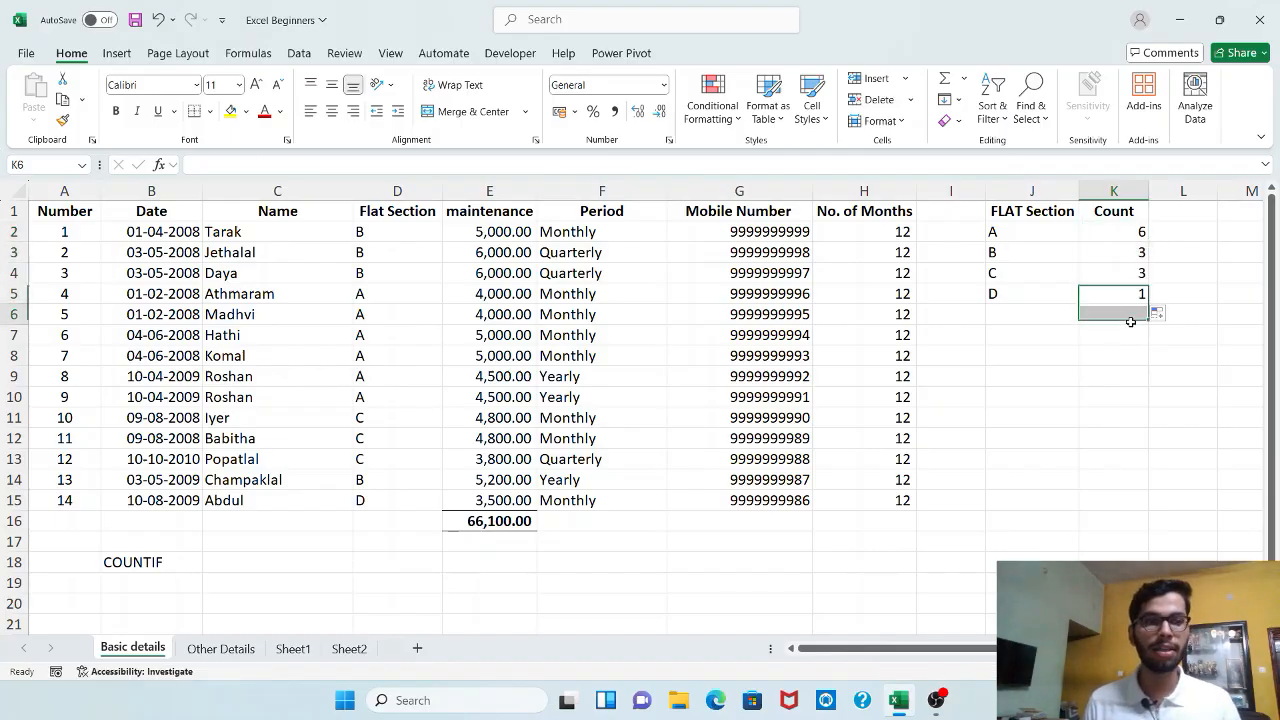
pyautogui.click(1130, 250)
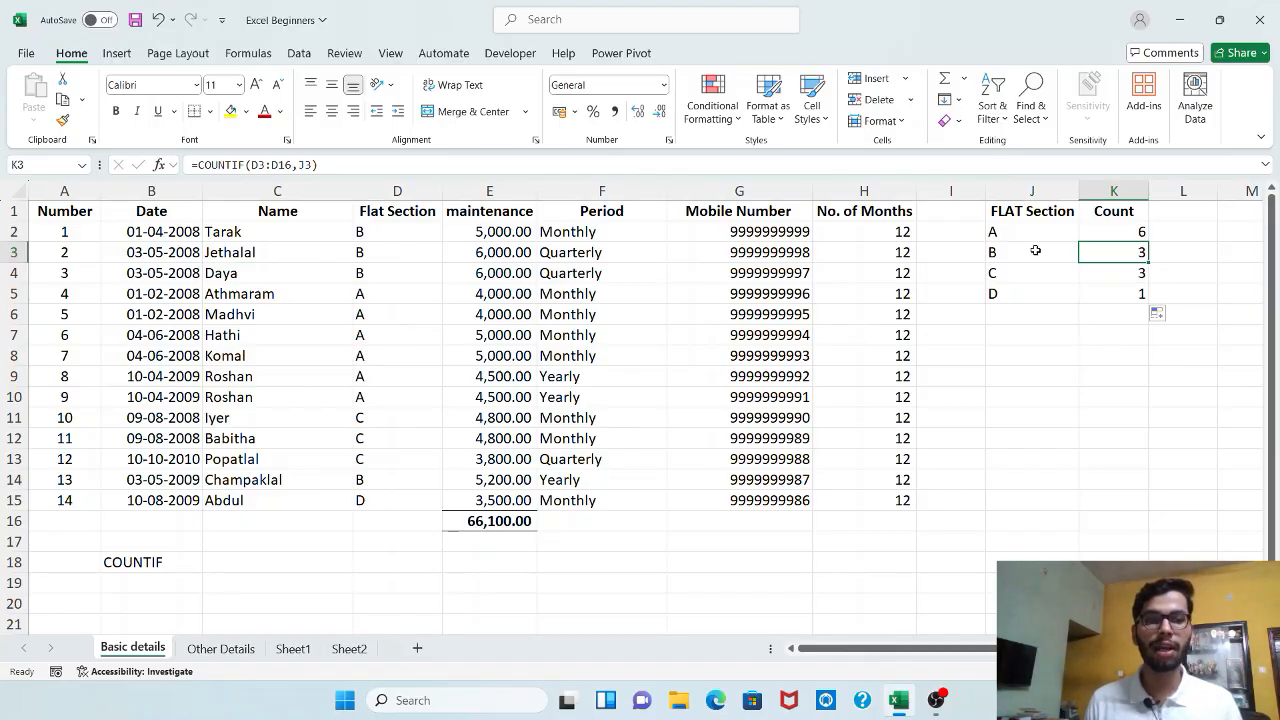
pyautogui.moveTo(1034, 251); pyautogui.dragTo(1086, 252)
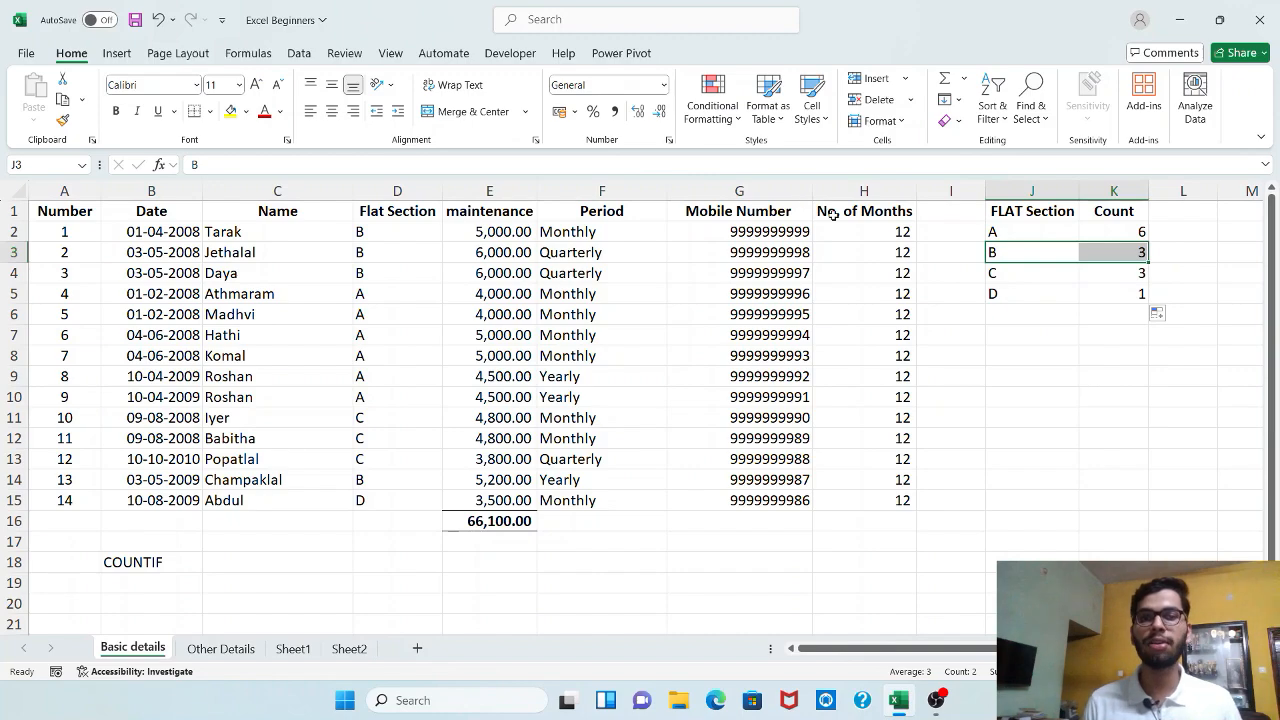
# Add filters to the header row A1:H1 and show only the rows with Flat Section B
pyautogui.moveTo(837, 213); pyautogui.dragTo(63, 160)
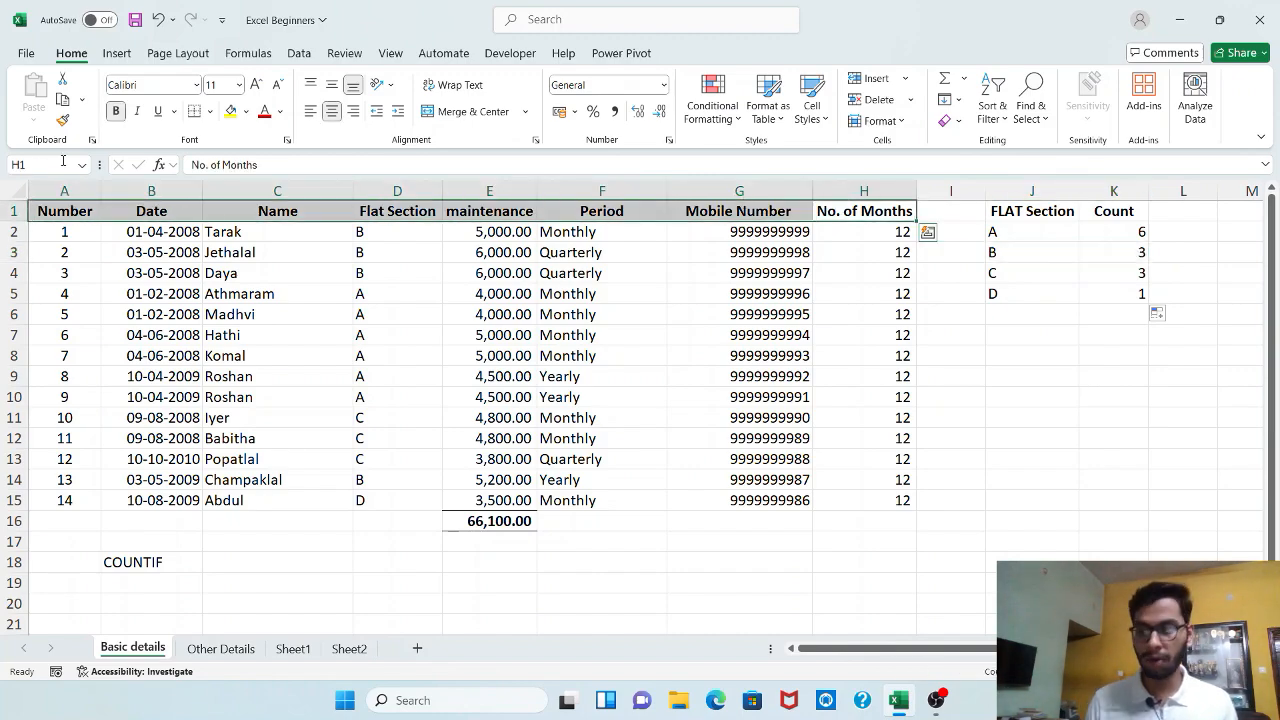
pyautogui.hotkey('ctrl', 'shift', 'l')
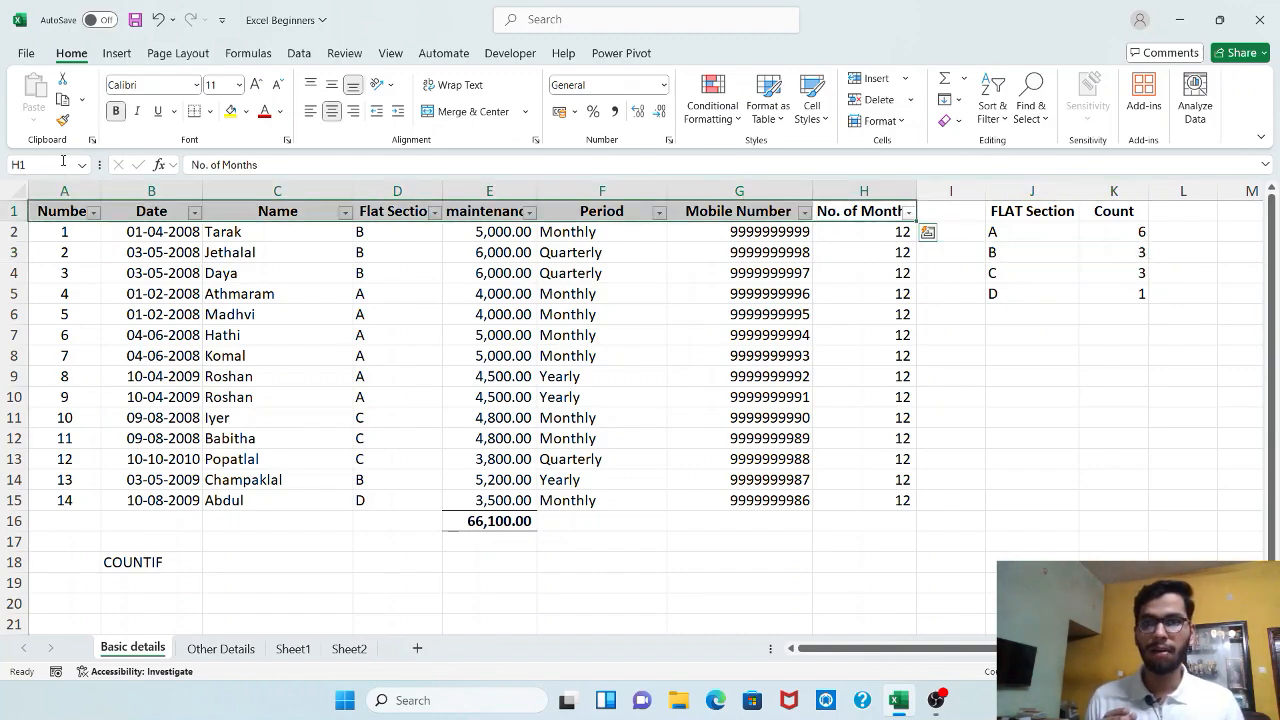
pyautogui.click(434, 212)
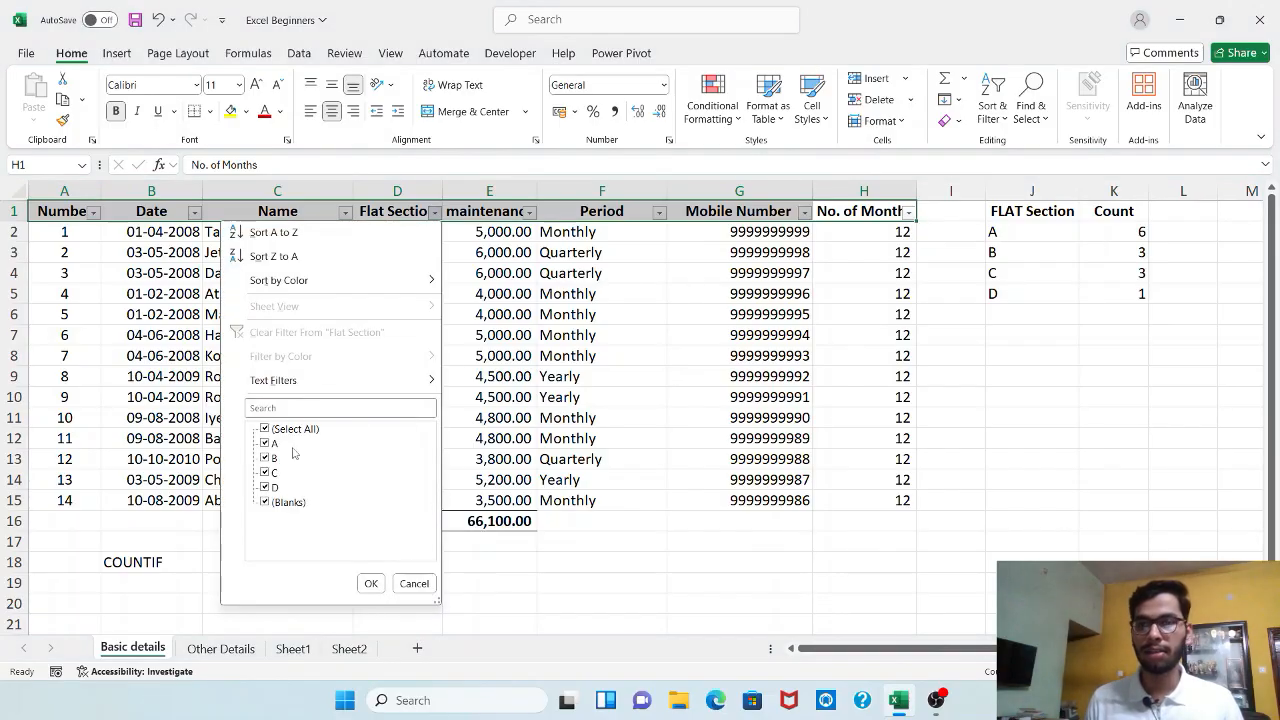
pyautogui.click(266, 429)
pyautogui.click(266, 458)
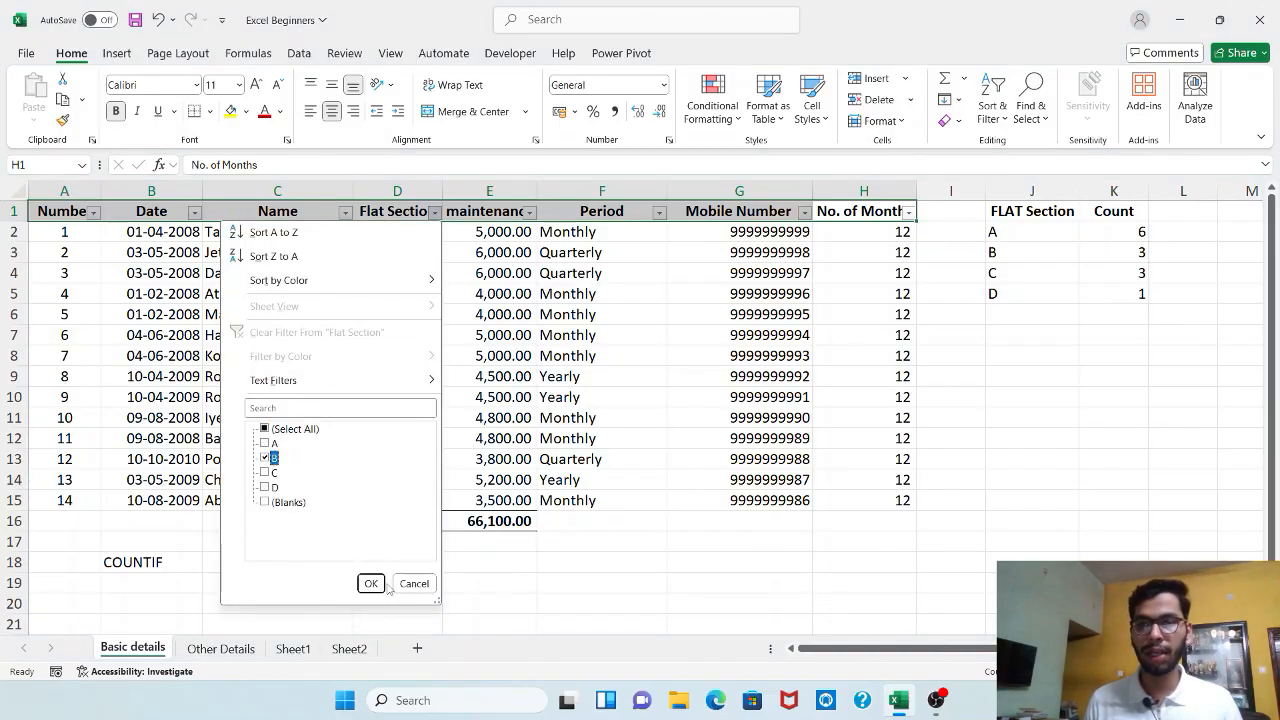
pyautogui.click(372, 584)
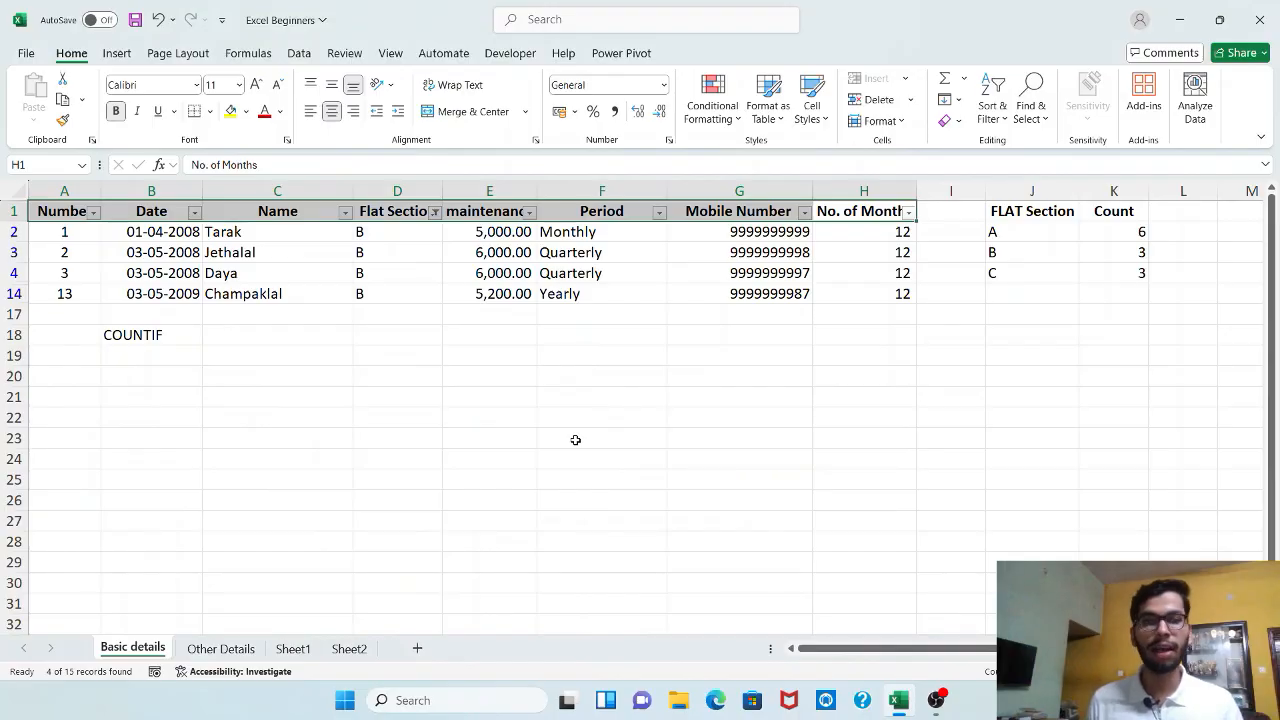
pyautogui.moveTo(402, 233); pyautogui.dragTo(360, 294)
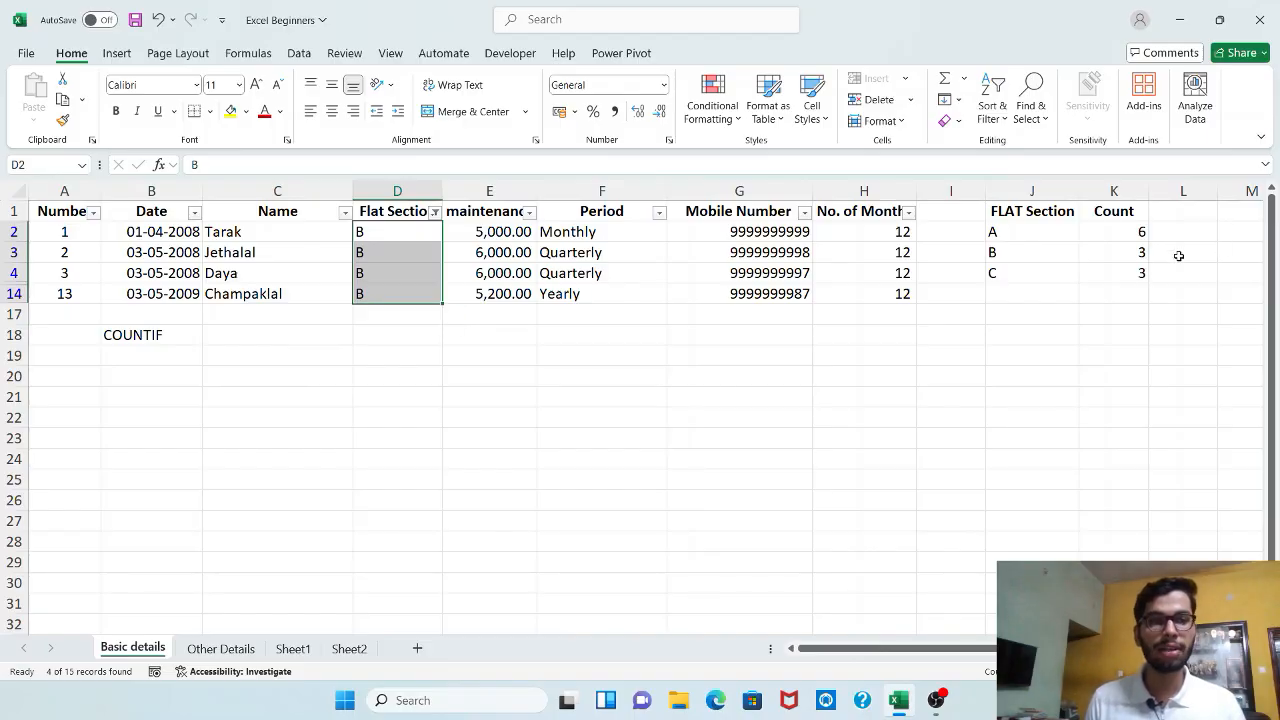
# Remove the filters from the header row and inspect the count formula for section B
pyautogui.moveTo(853, 210); pyautogui.dragTo(71, 197)
pyautogui.hotkey('ctrl', 'shift', 'l')
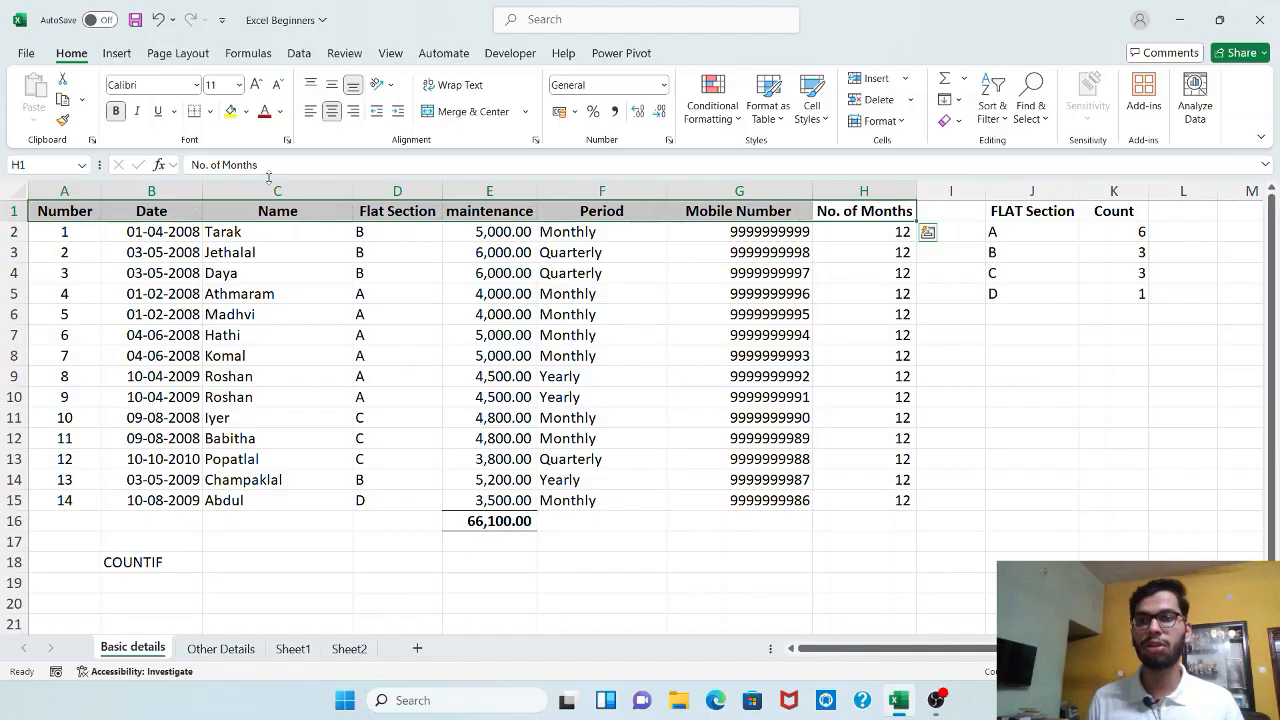
pyautogui.click(1127, 256)
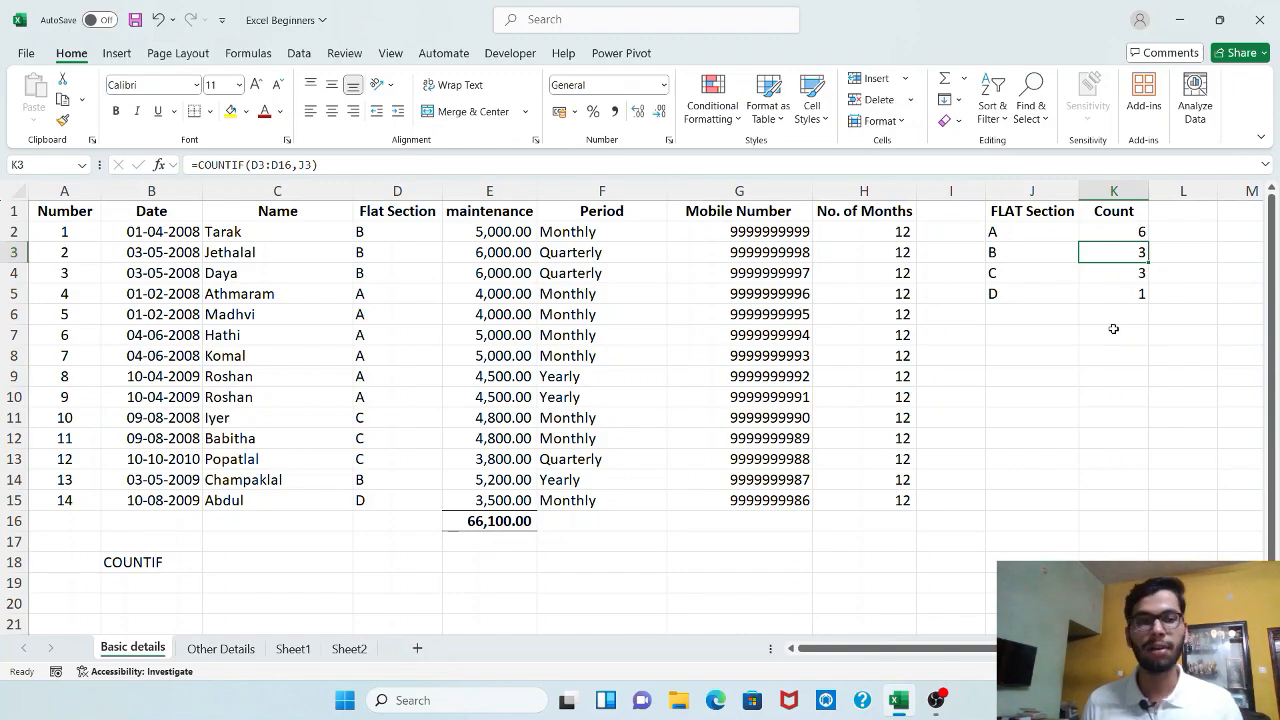
# Make the range in the K2 formula absolute, so that it reads =COUNTIF($D$2:$D$15,J2)
pyautogui.click(1104, 231)
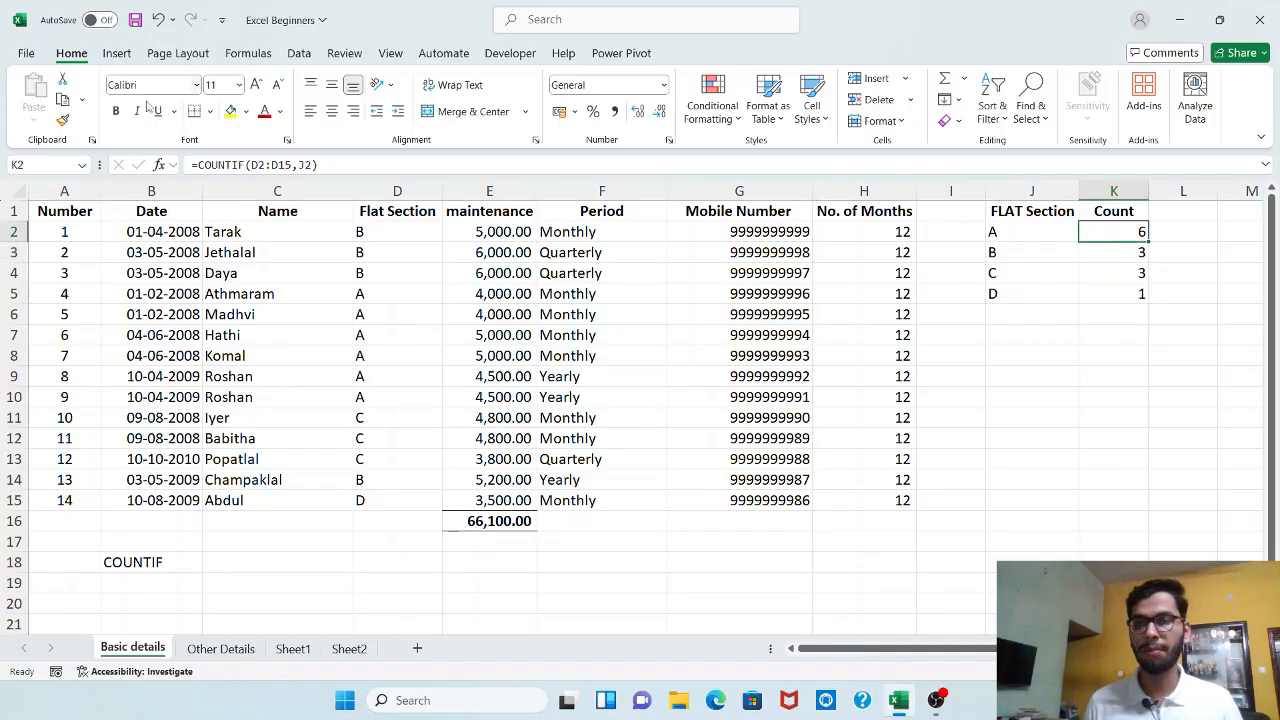
pyautogui.doubleClick(256, 163)
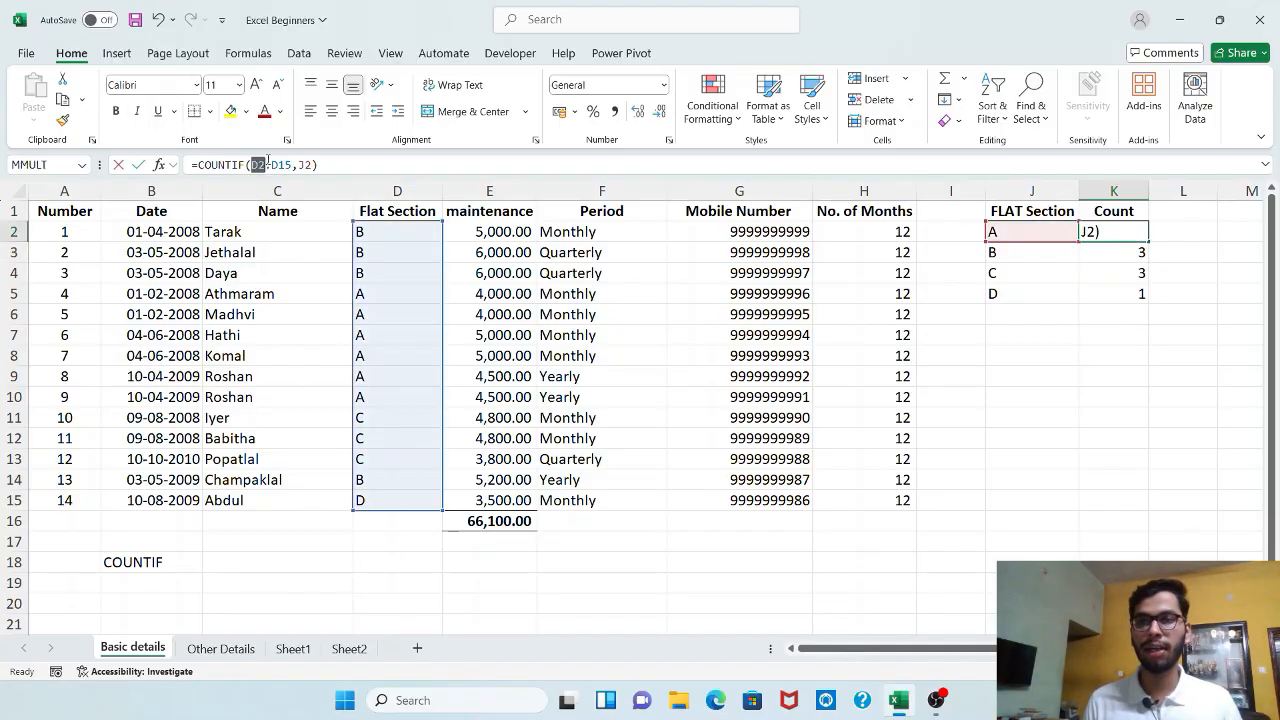
pyautogui.moveTo(268, 163); pyautogui.dragTo(293, 163)
pyautogui.press('F4')
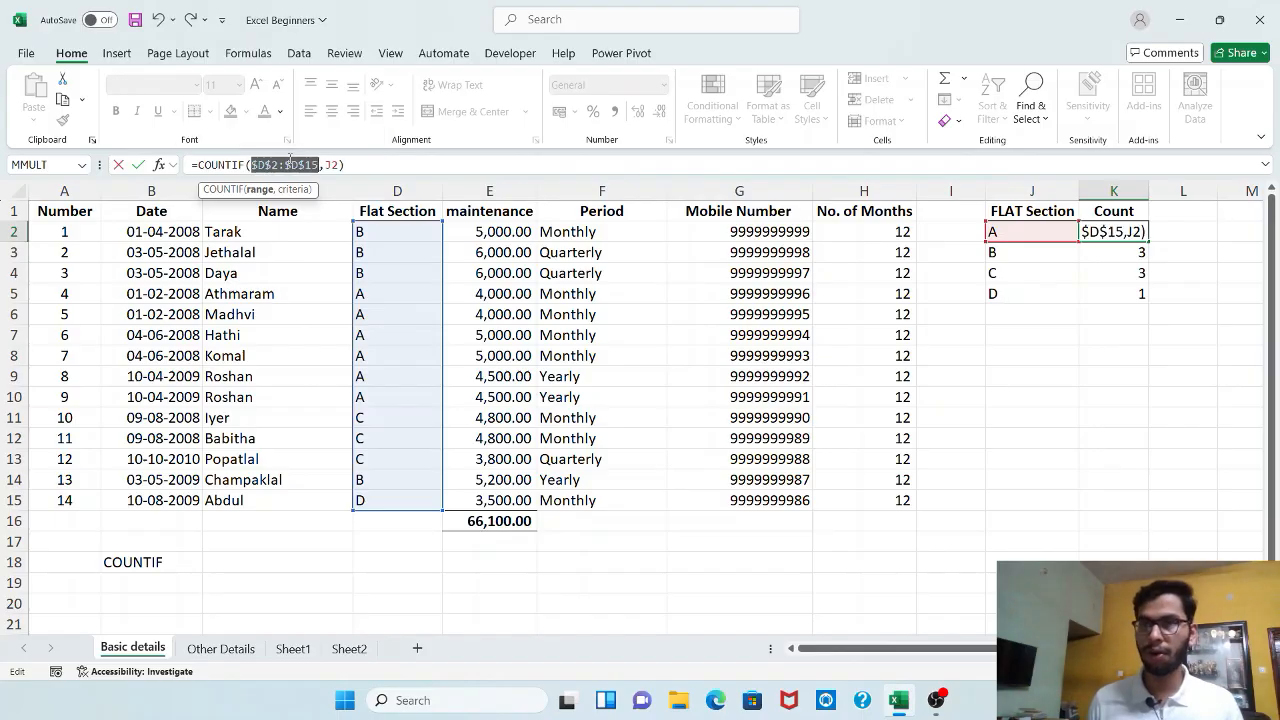
pyautogui.click(350, 164)
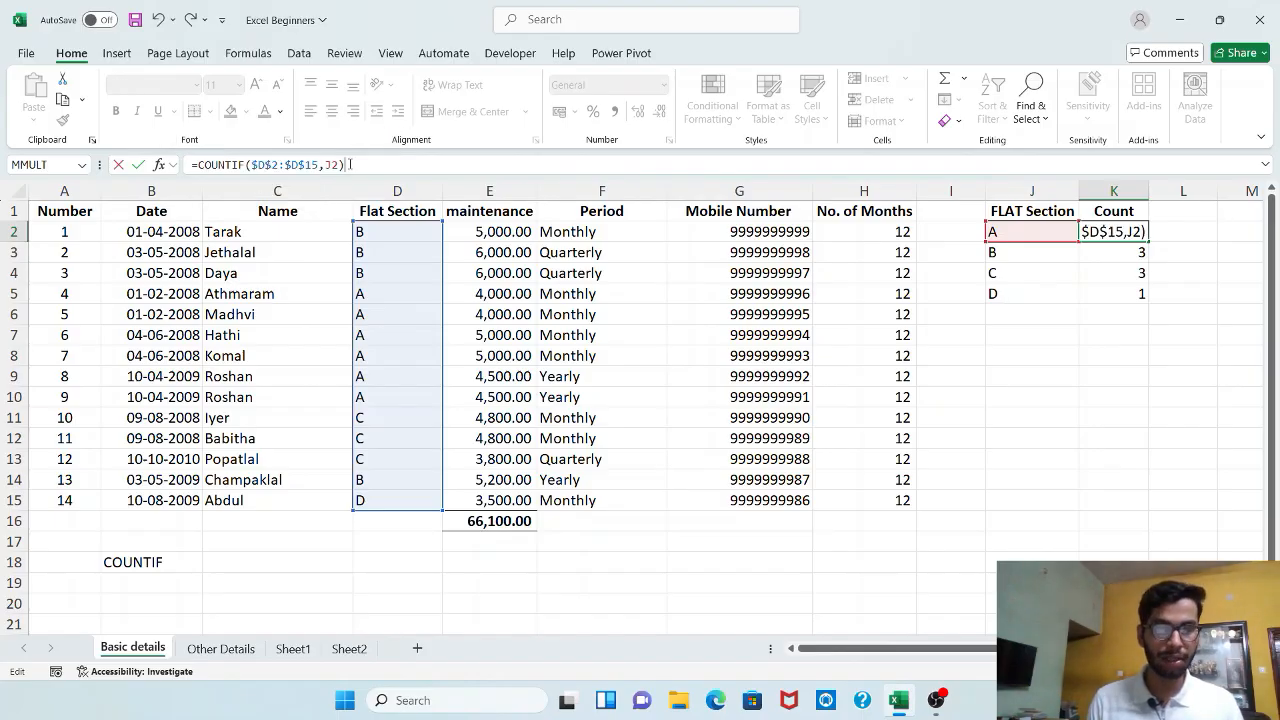
pyautogui.press('Return')
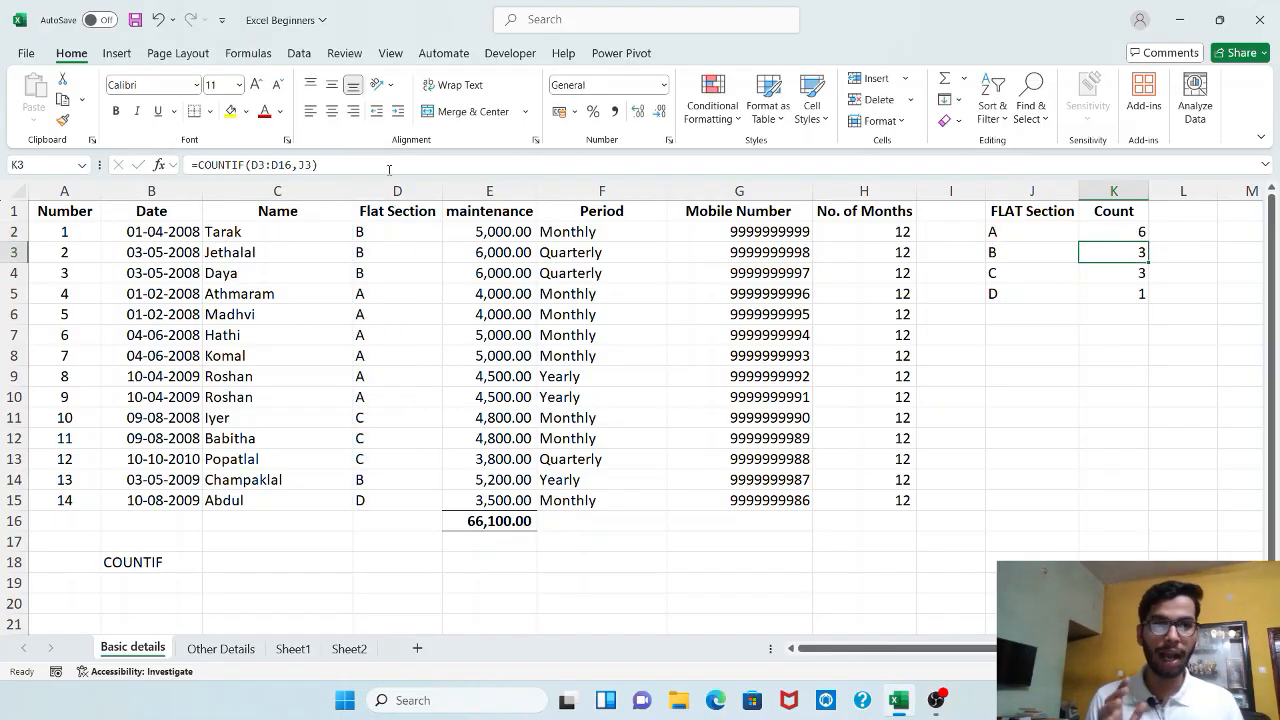
# Fill the corrected formula from K2 down to K5 and check the formula for section B
pyautogui.click(1122, 234)
pyautogui.moveTo(1148, 240); pyautogui.dragTo(1146, 300)
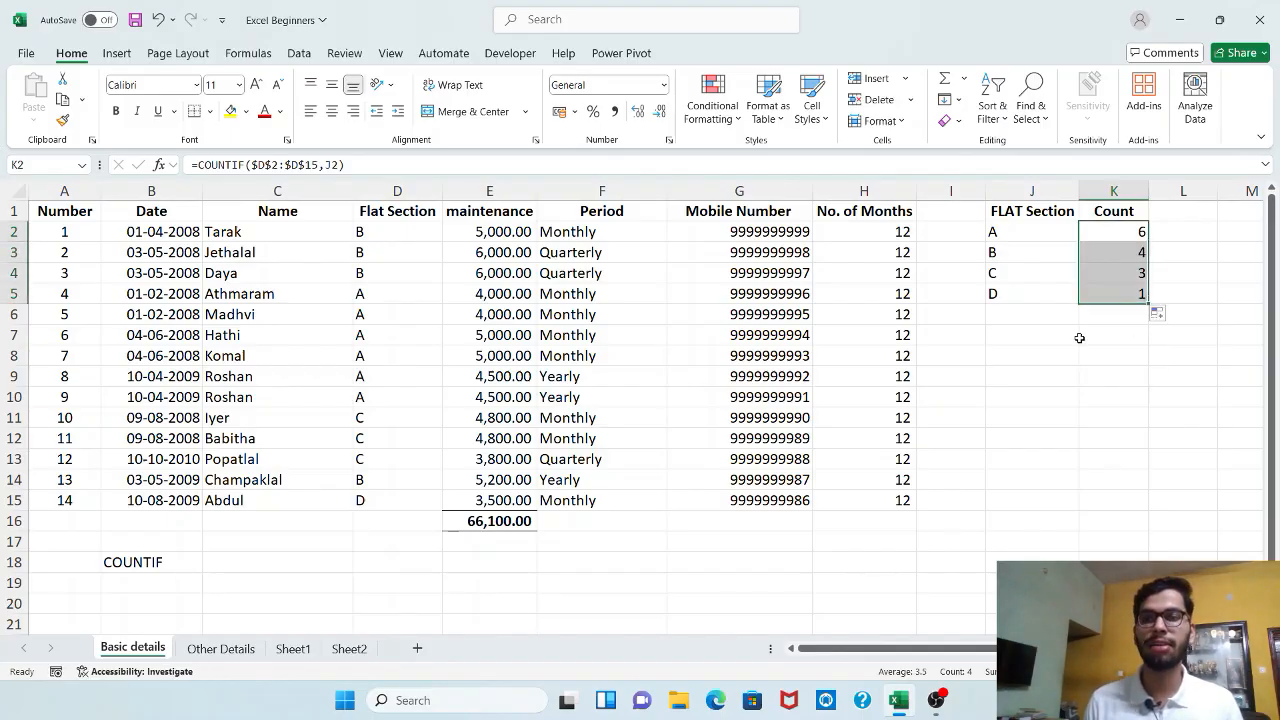
pyautogui.click(1080, 338)
pyautogui.click(1127, 253)
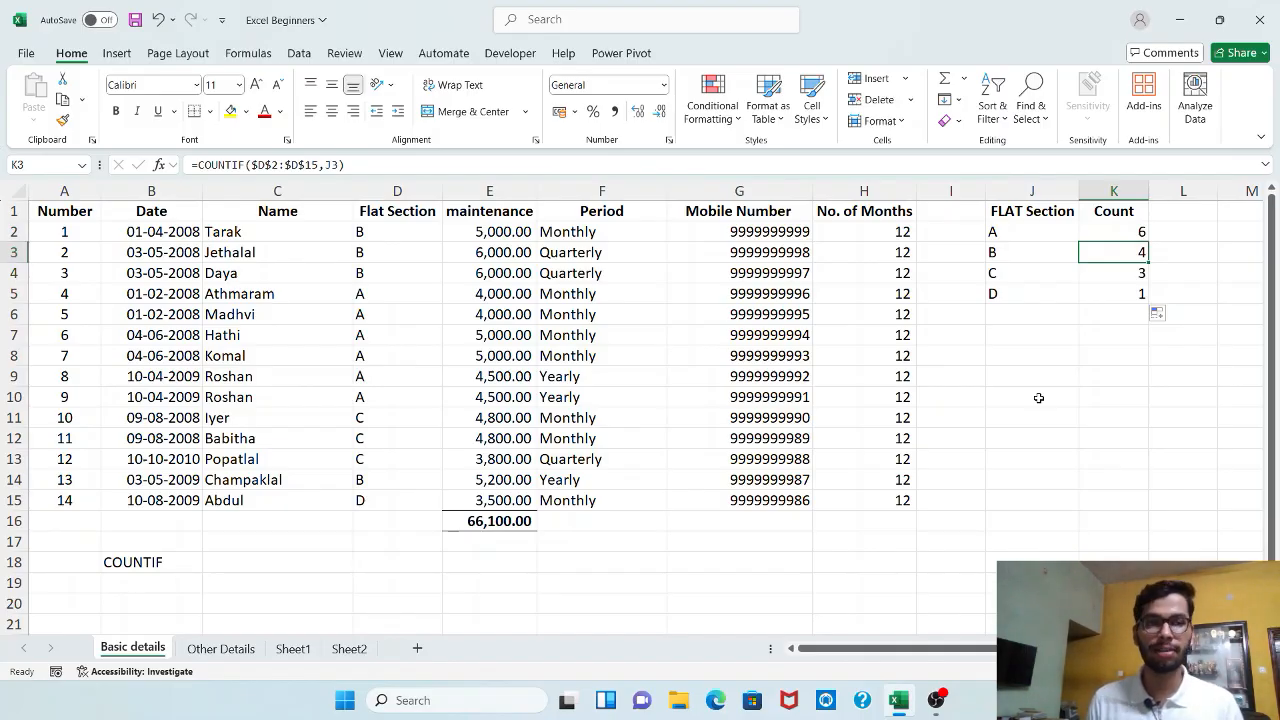
# Examine the COUNTIF formulas for sections A and B in K2 and K3, comparing their ranges and criteria references
pyautogui.click(1084, 237)
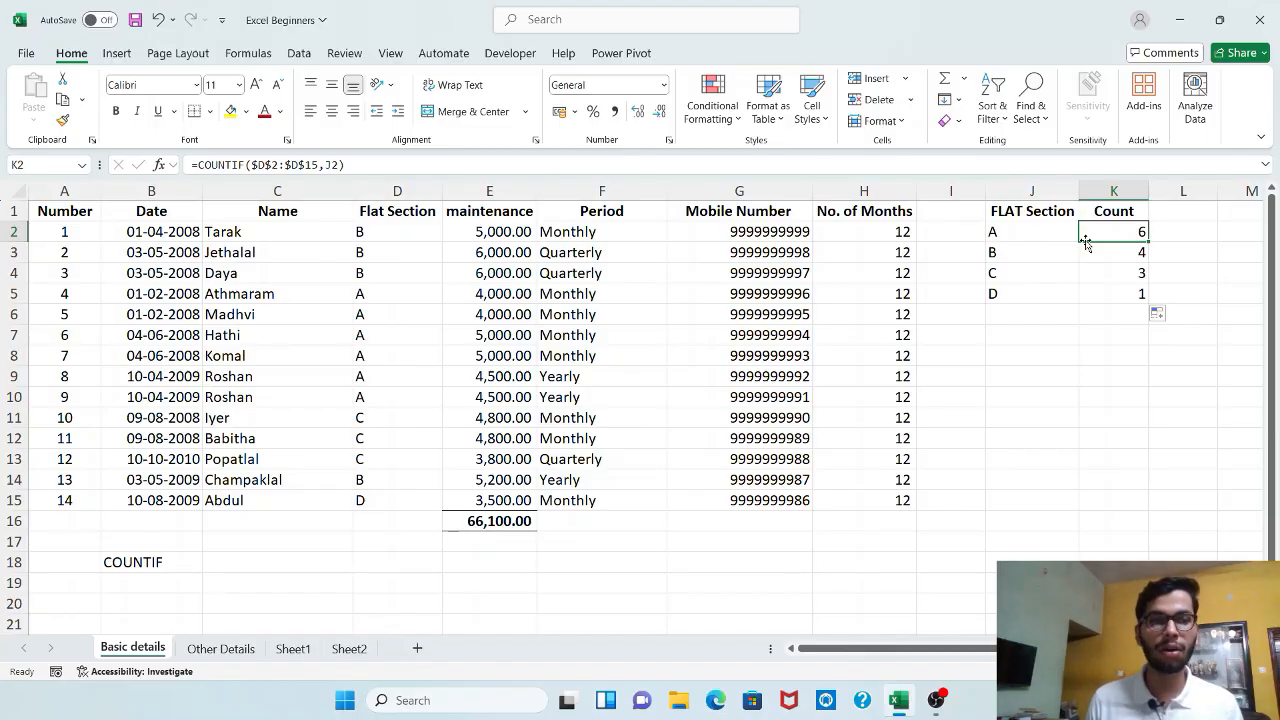
pyautogui.doubleClick(1085, 241)
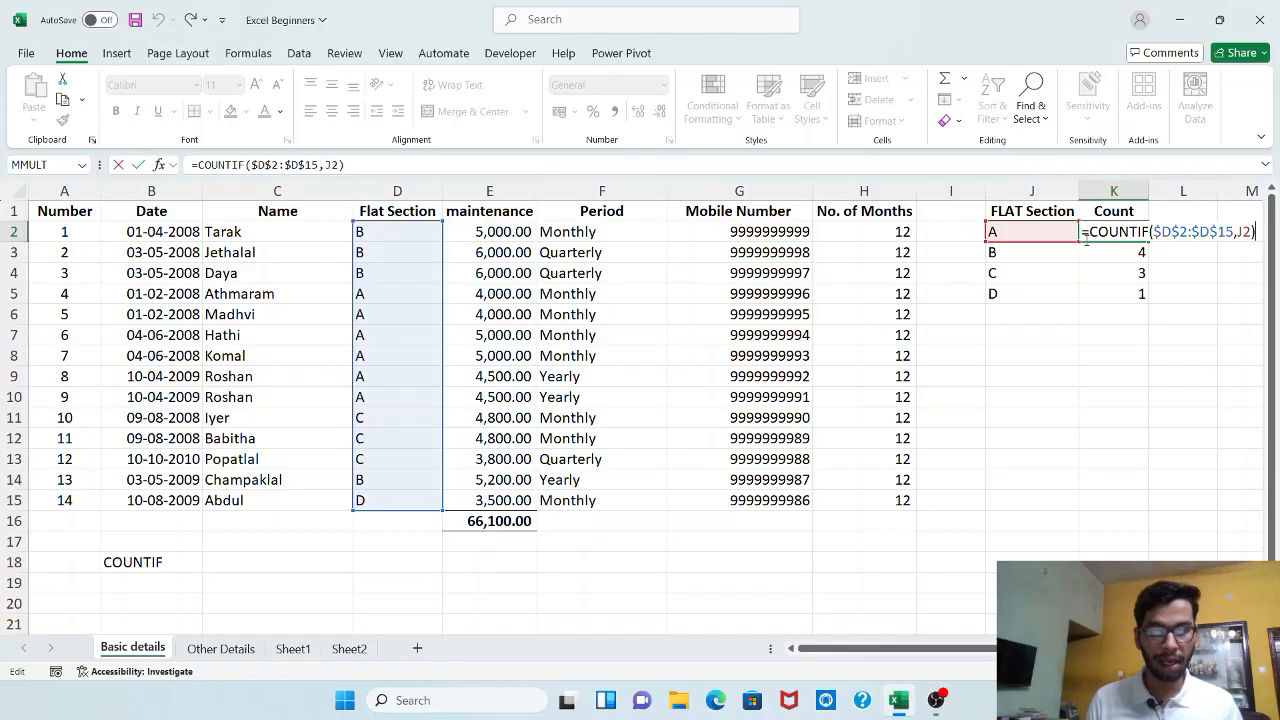
pyautogui.press('Return')
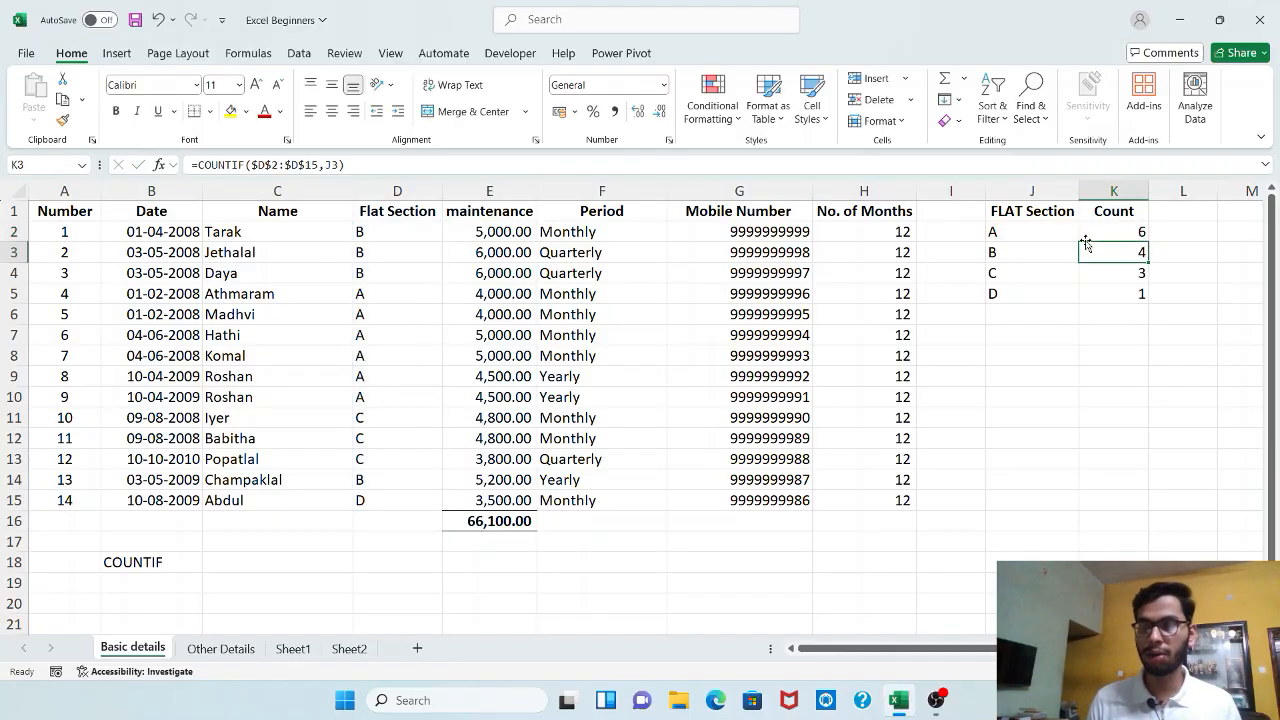
pyautogui.press('F2')
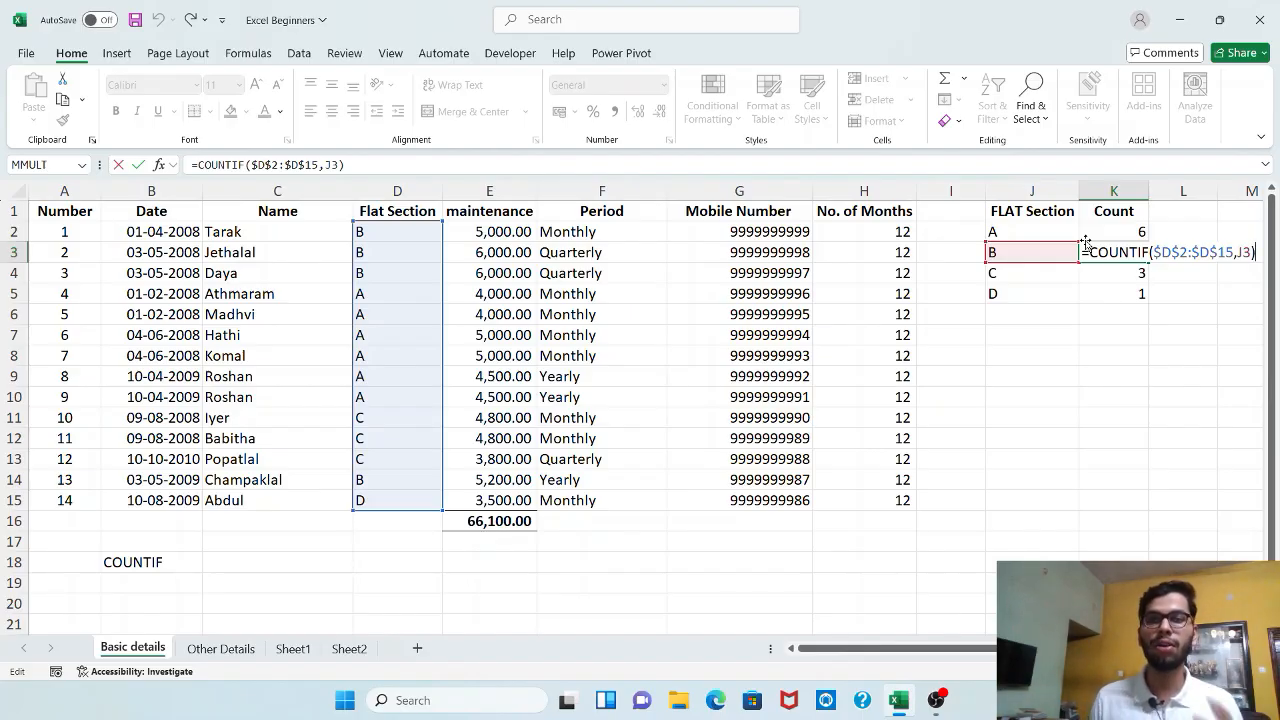
pyautogui.press('Escape')
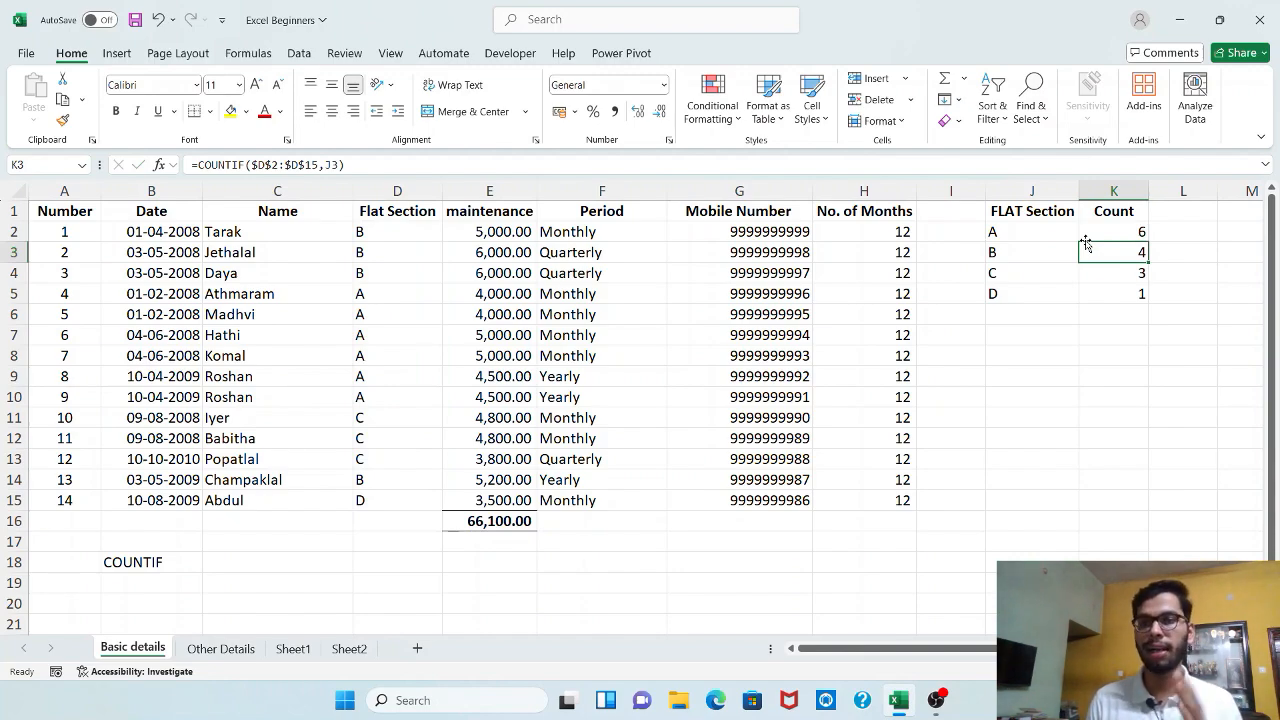
# Select the empty header cell L1 beside the Count column
pyautogui.press('Right')
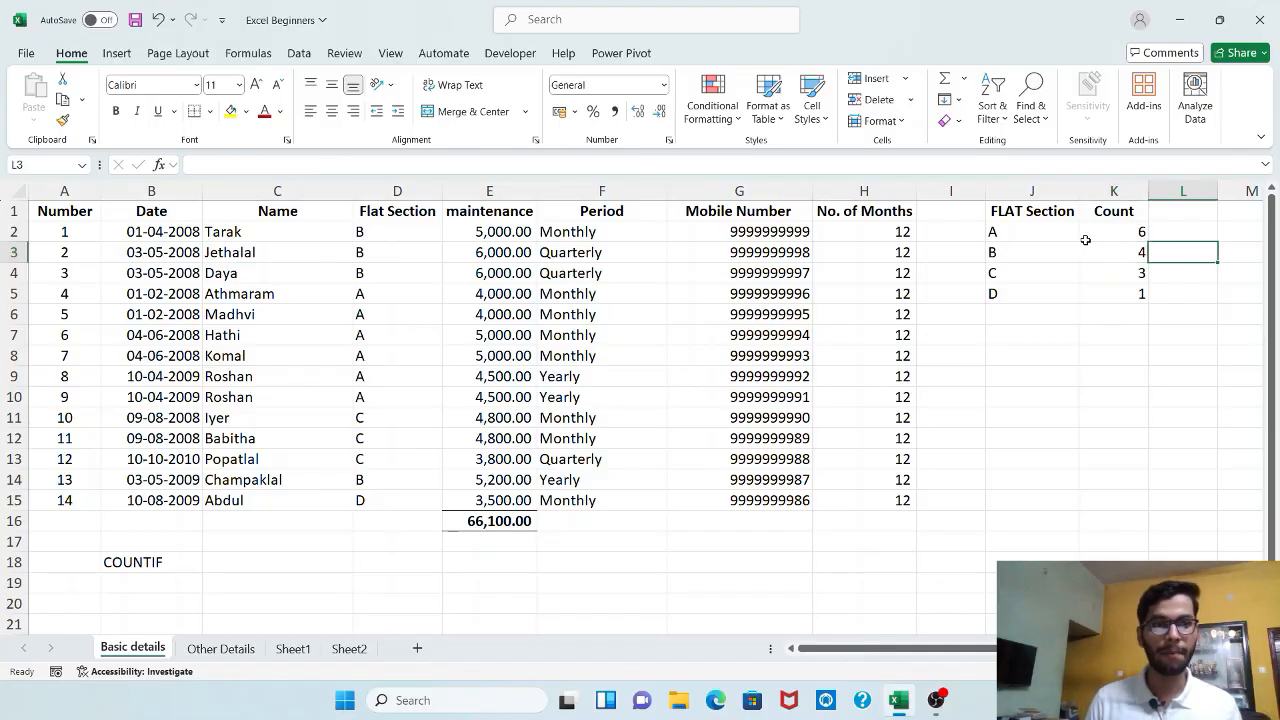
pyautogui.press('Up')
pyautogui.press('Up')
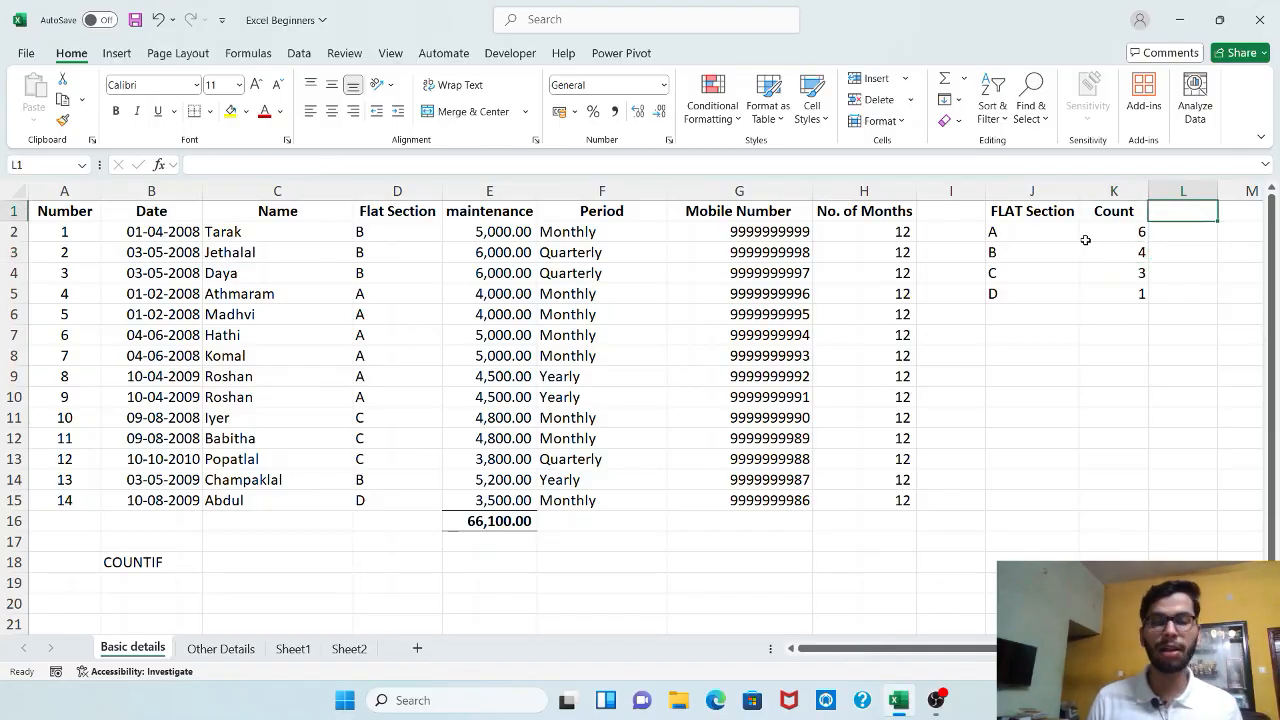